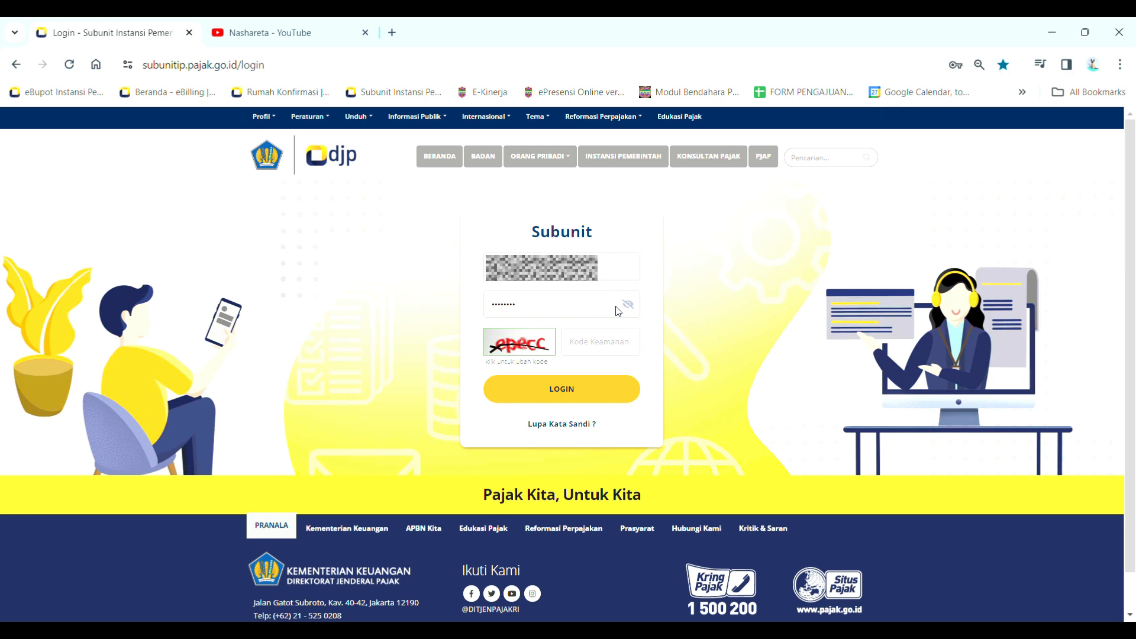
# Enter the captcha security code and log in to the subunit account
pyautogui.doubleClick(552, 310)
pyautogui.click(617, 351)
pyautogui.write('epecc')
pyautogui.click(577, 395)
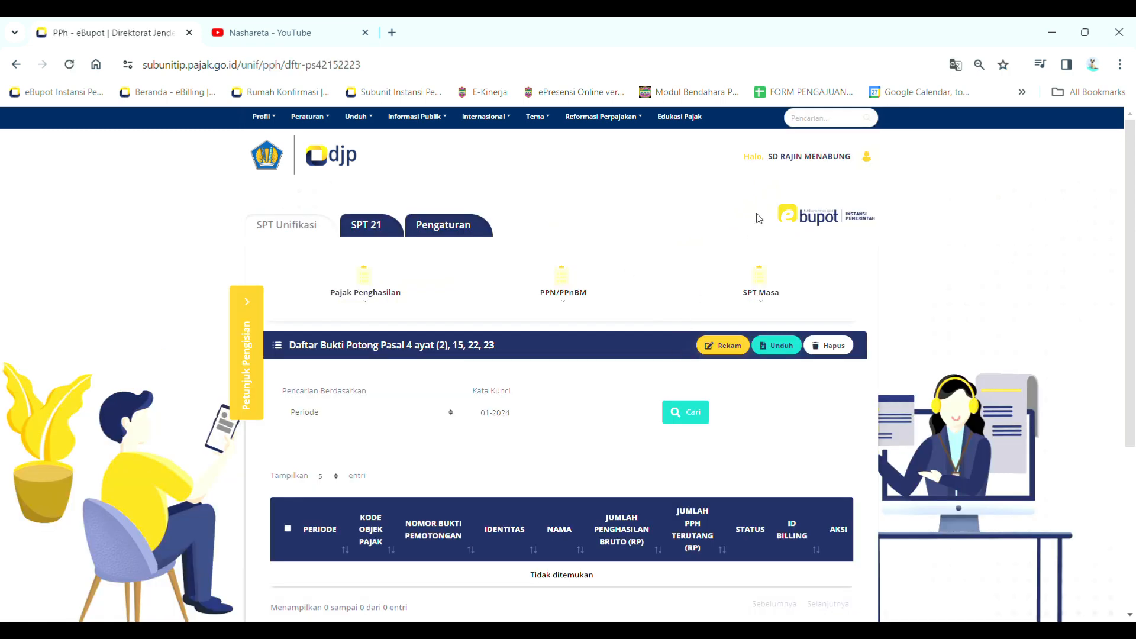
# Check the logged-in account name in the account menu
pyautogui.moveTo(770, 159); pyautogui.dragTo(857, 170)
pyautogui.click(856, 170)
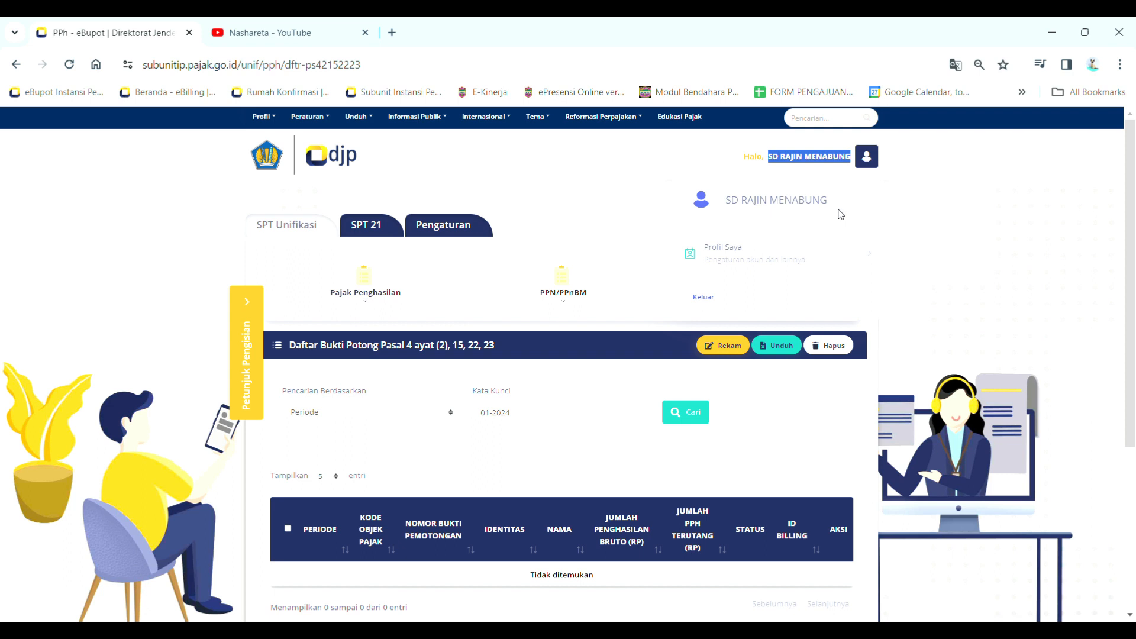
pyautogui.click(692, 175)
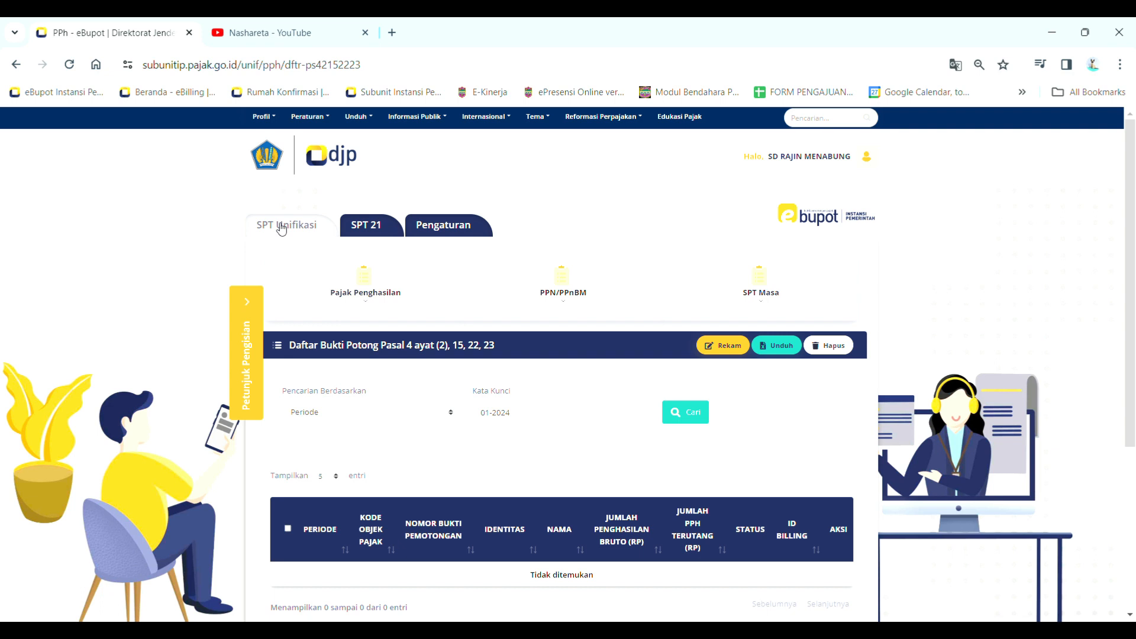
# Go to Pajak Penghasilan > Daftar BP Ps 4(2), 15, 22, 23 for 01-2024 and start Rekam
pyautogui.click(372, 309)
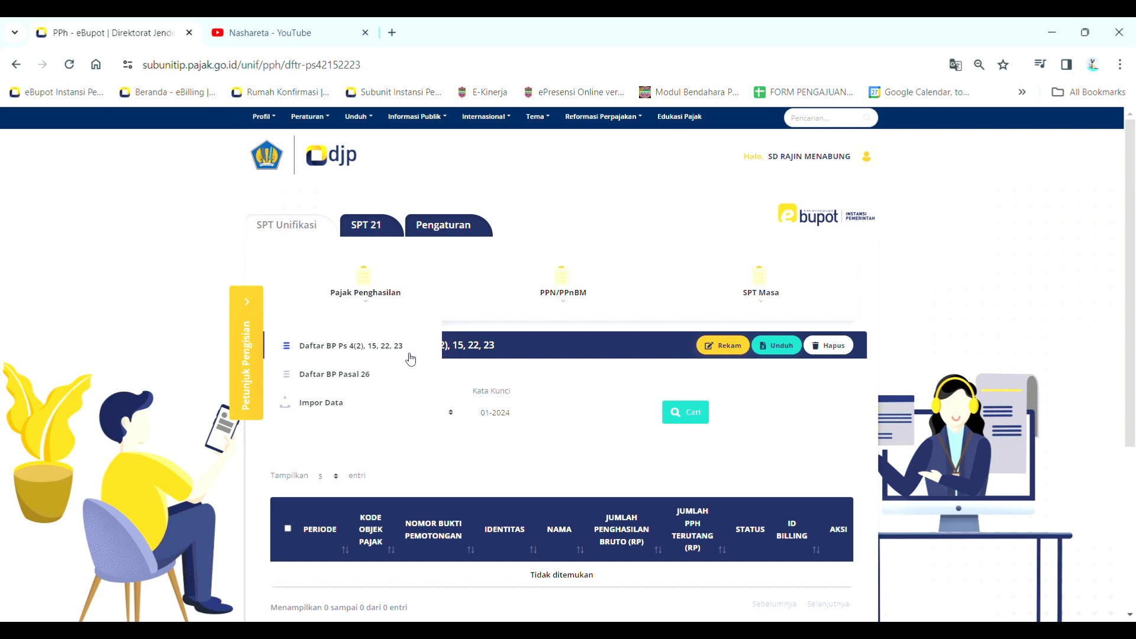
pyautogui.click(333, 354)
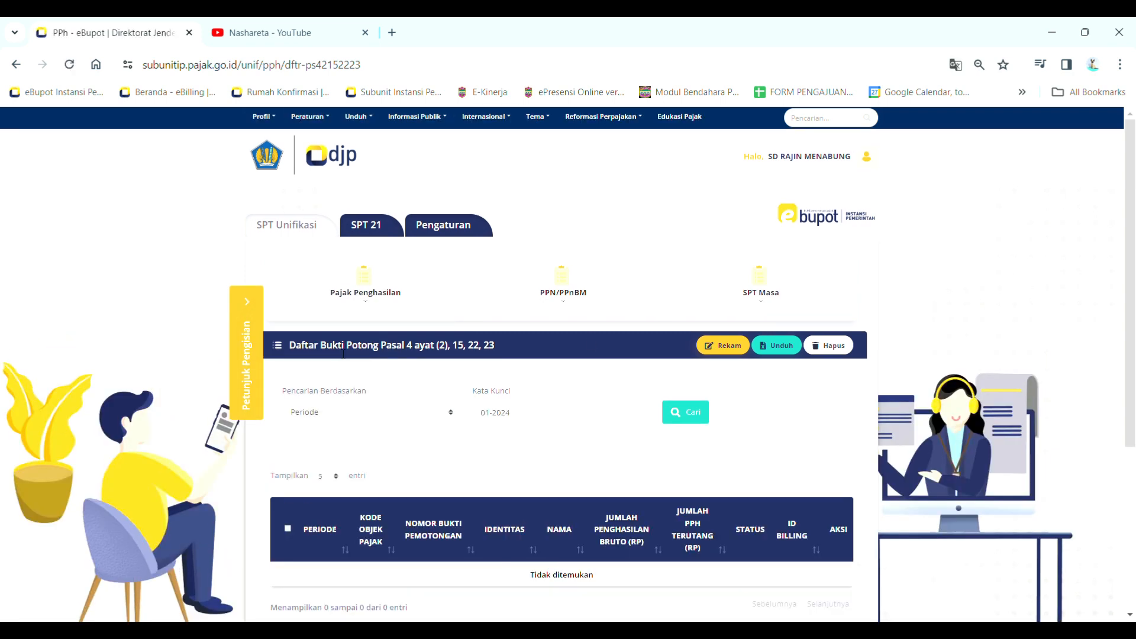
pyautogui.scroll(-1, 592, 344)
pyautogui.moveTo(481, 338); pyautogui.dragTo(530, 346)
pyautogui.click(509, 378)
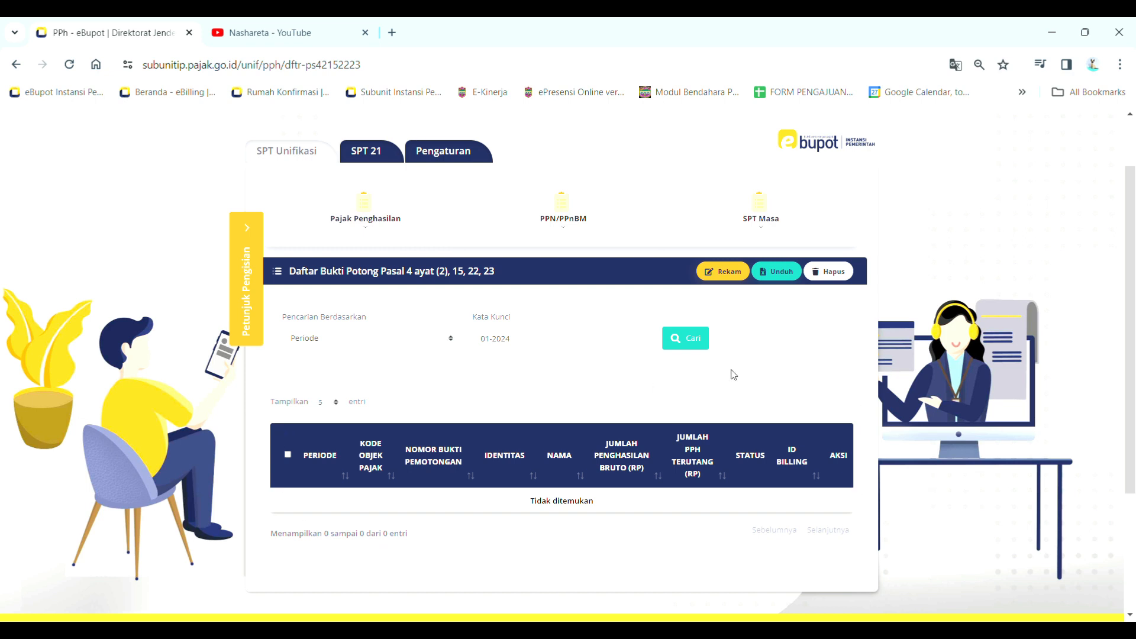
pyautogui.click(729, 272)
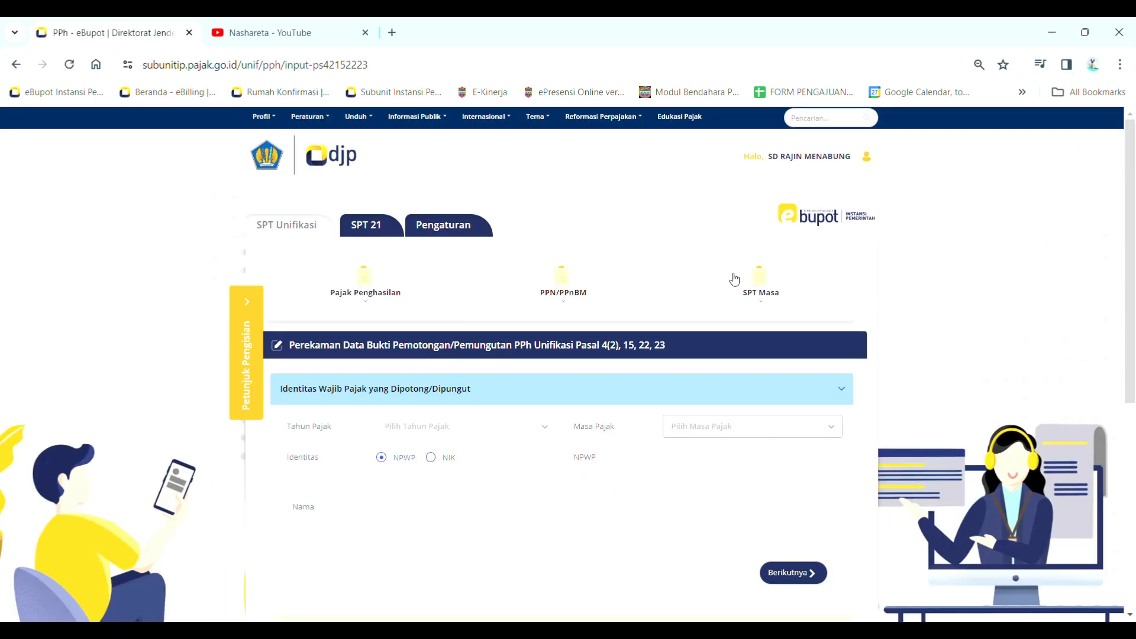
# Pick 2024 as Tahun Pajak so Masa Pajak fills as Januari, with NPWP identity selected
pyautogui.scroll(-3, 577, 376)
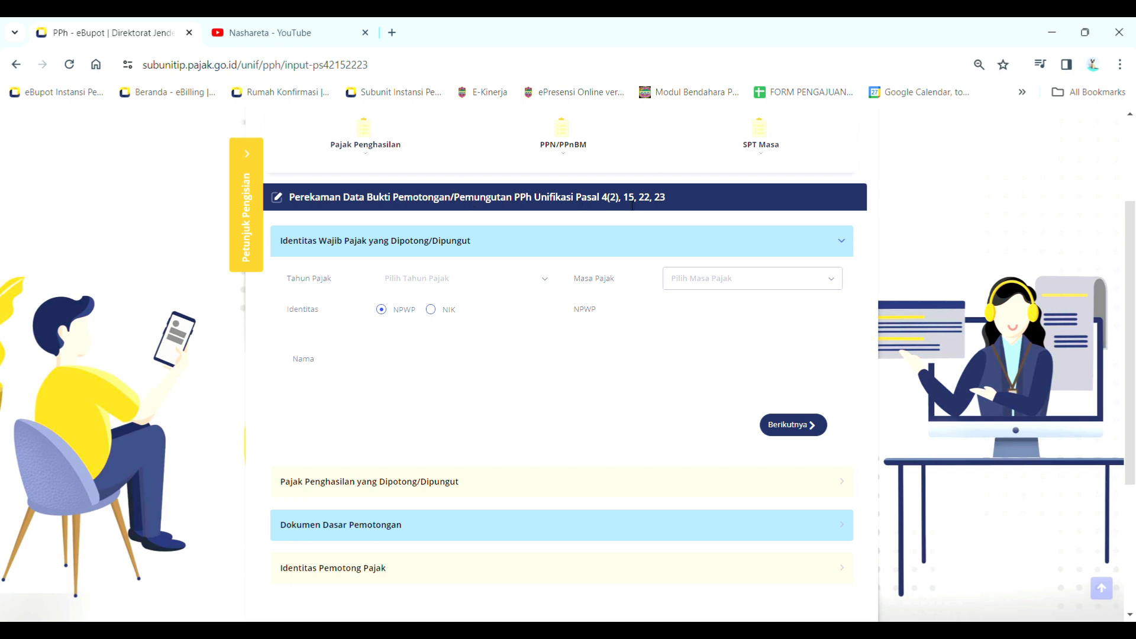
pyautogui.moveTo(515, 198); pyautogui.dragTo(591, 199)
pyautogui.click(526, 213)
pyautogui.moveTo(514, 200); pyautogui.dragTo(618, 208)
pyautogui.click(568, 221)
pyautogui.click(476, 286)
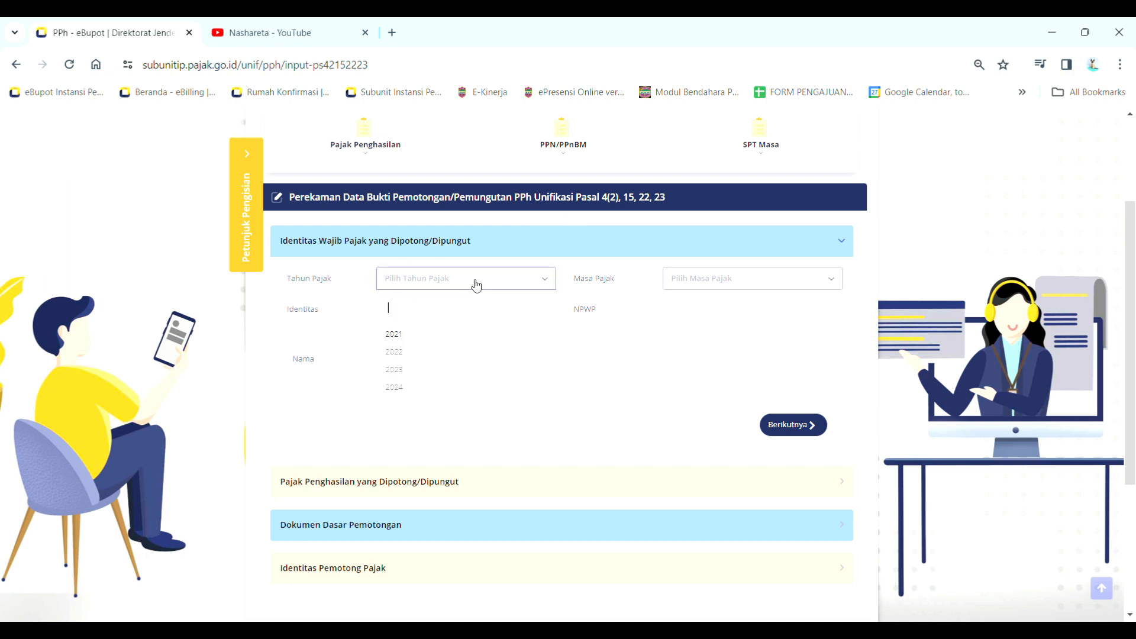
pyautogui.click(424, 394)
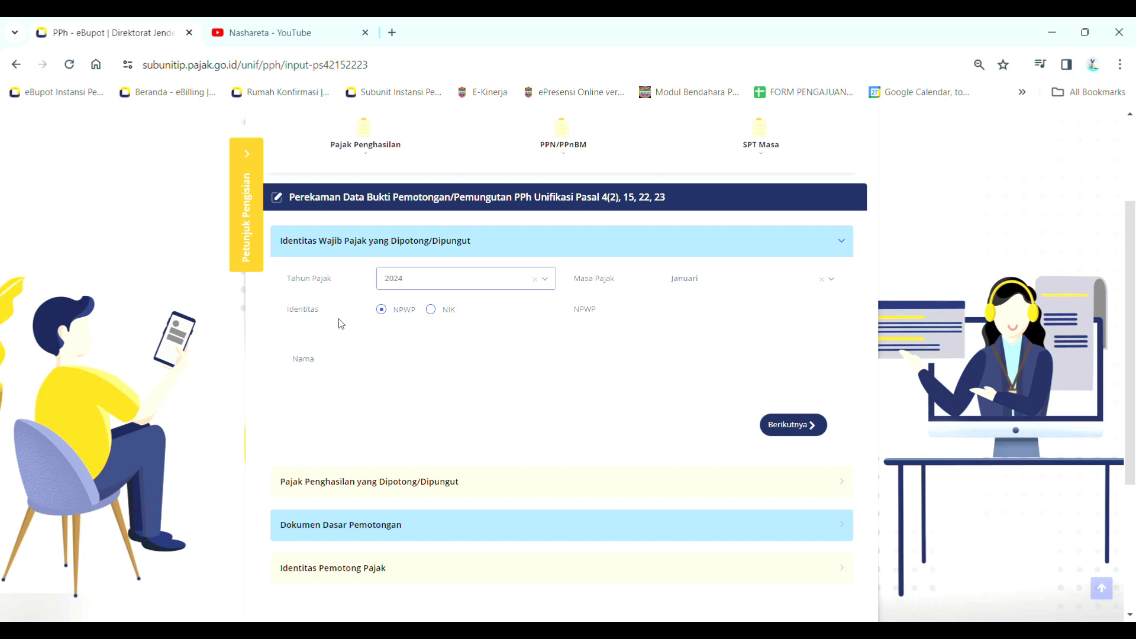
pyautogui.moveTo(394, 314); pyautogui.dragTo(417, 315)
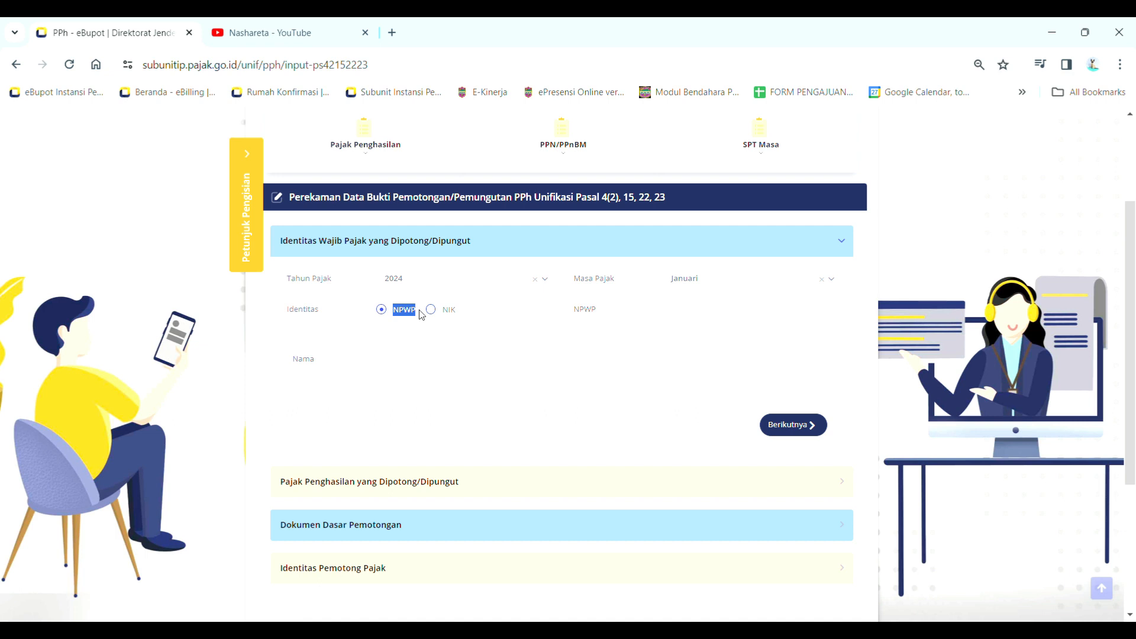
pyautogui.click(449, 320)
# Paste the recipient's NPWP to load their name, then switch Identitas to NIK
pyautogui.click(766, 314)
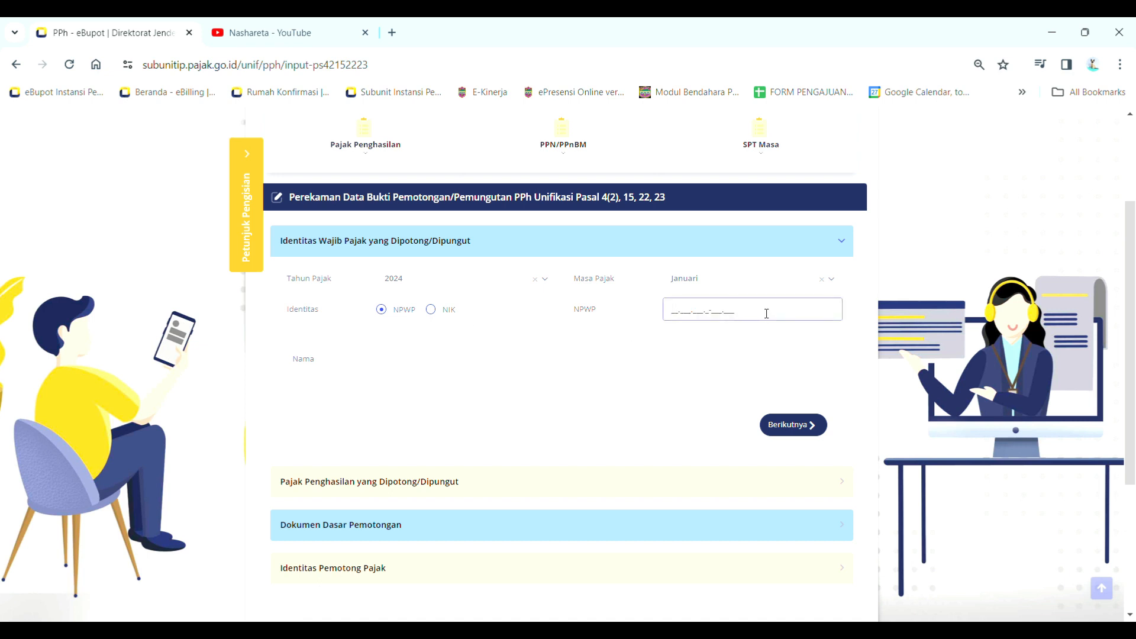
pyautogui.hotkey('ctrl', 'v')
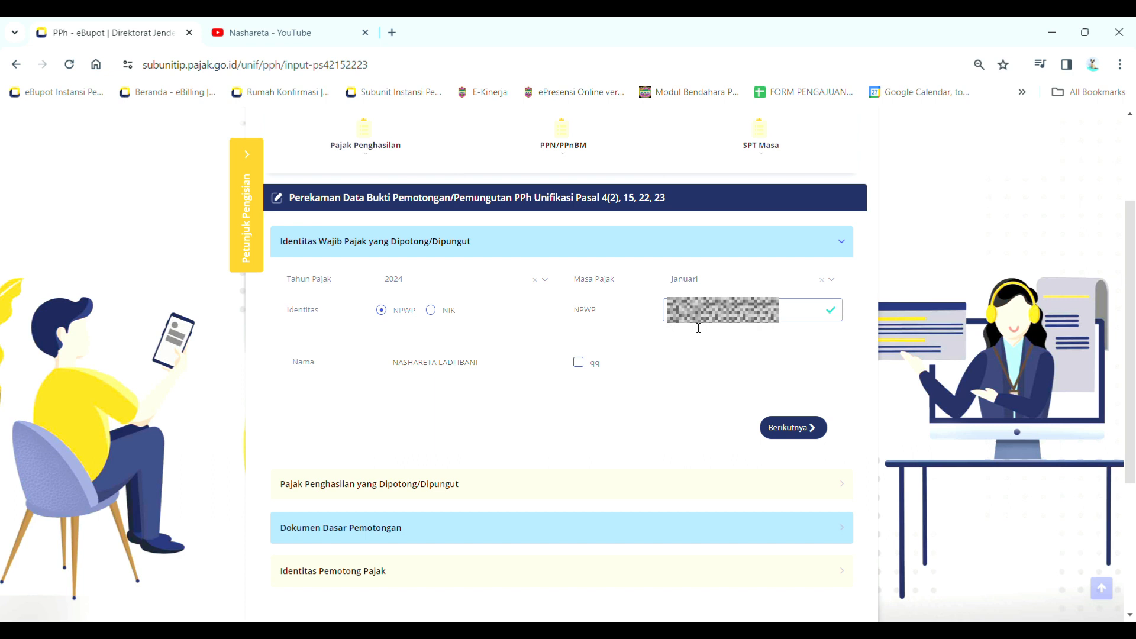
pyautogui.click(381, 387)
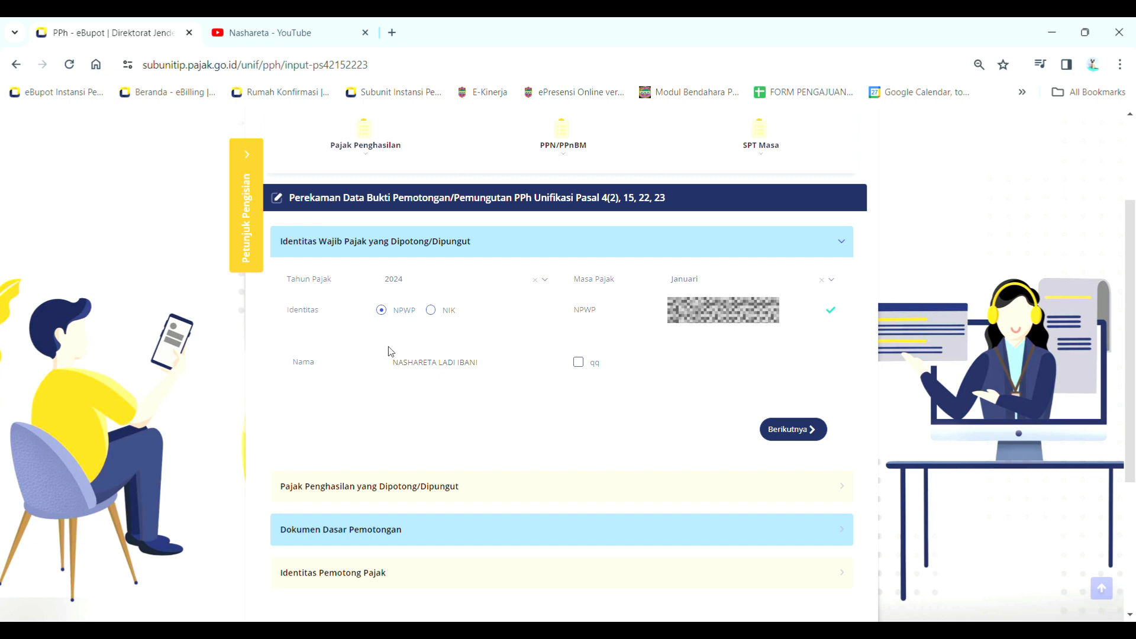
pyautogui.click(445, 313)
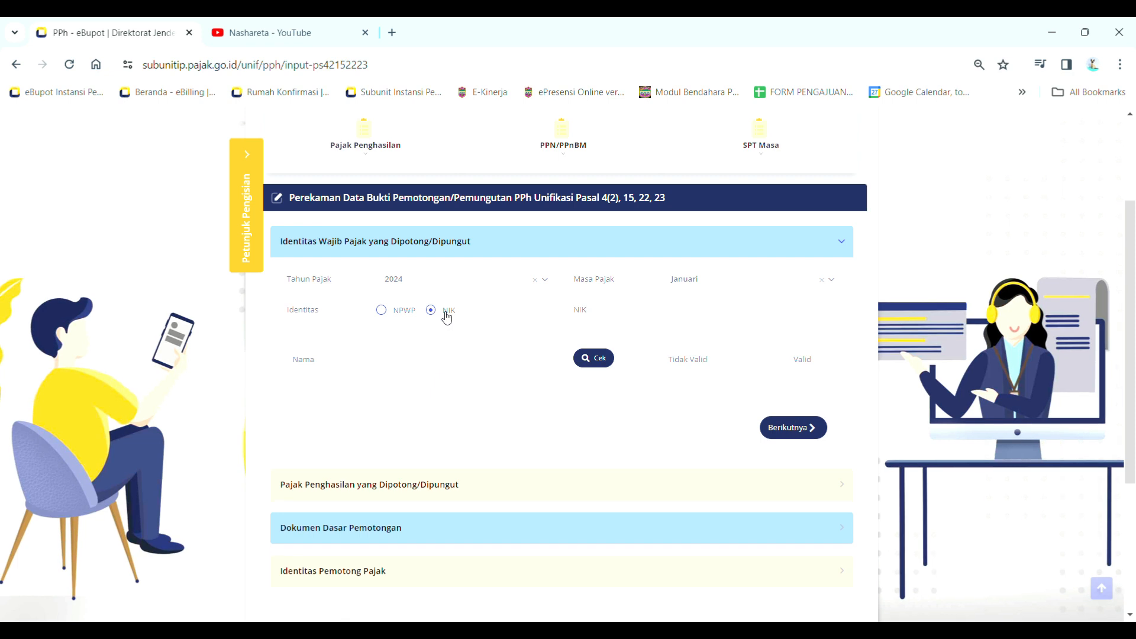
# Paste the recipient's NIK, type their full name, and confirm the Cek finds the data
pyautogui.click(739, 314)
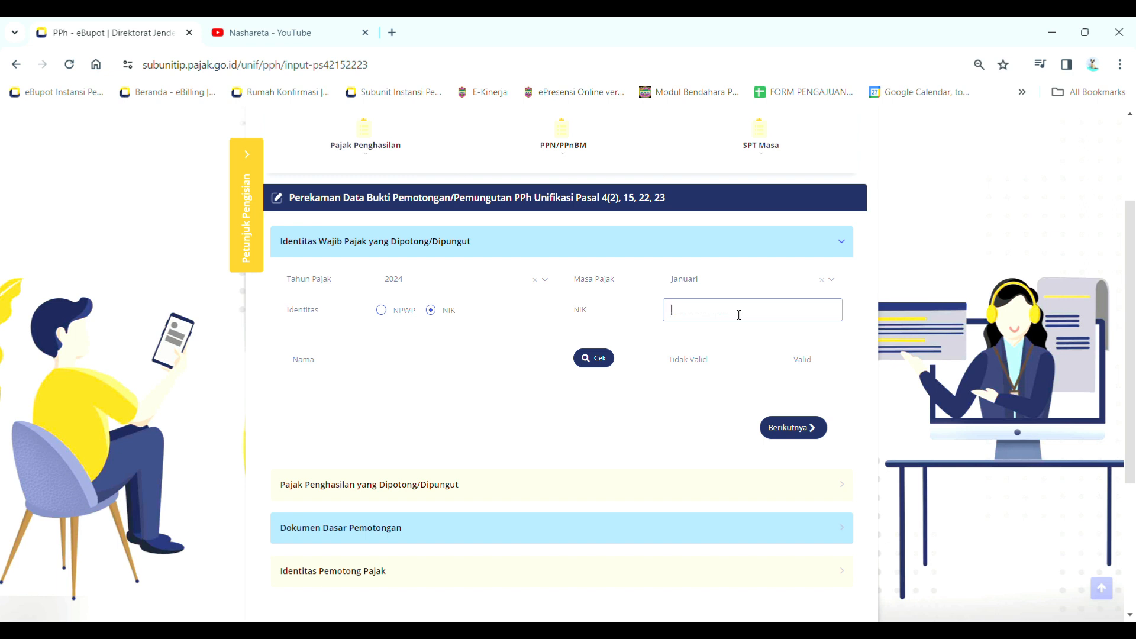
pyautogui.hotkey('ctrl', 'v')
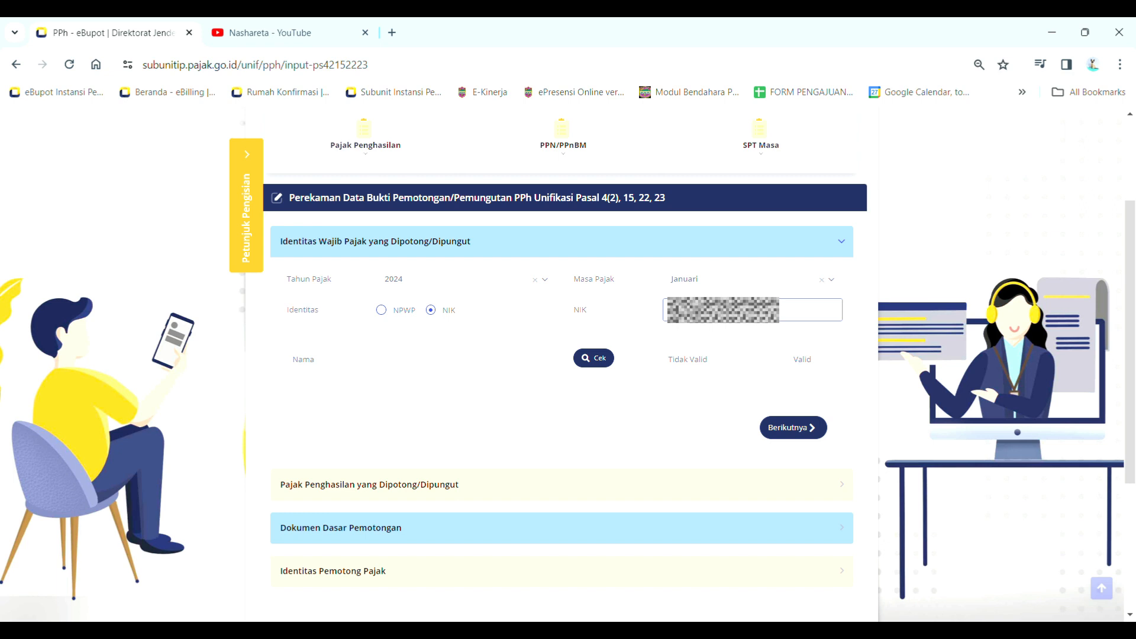
pyautogui.press('Tab')
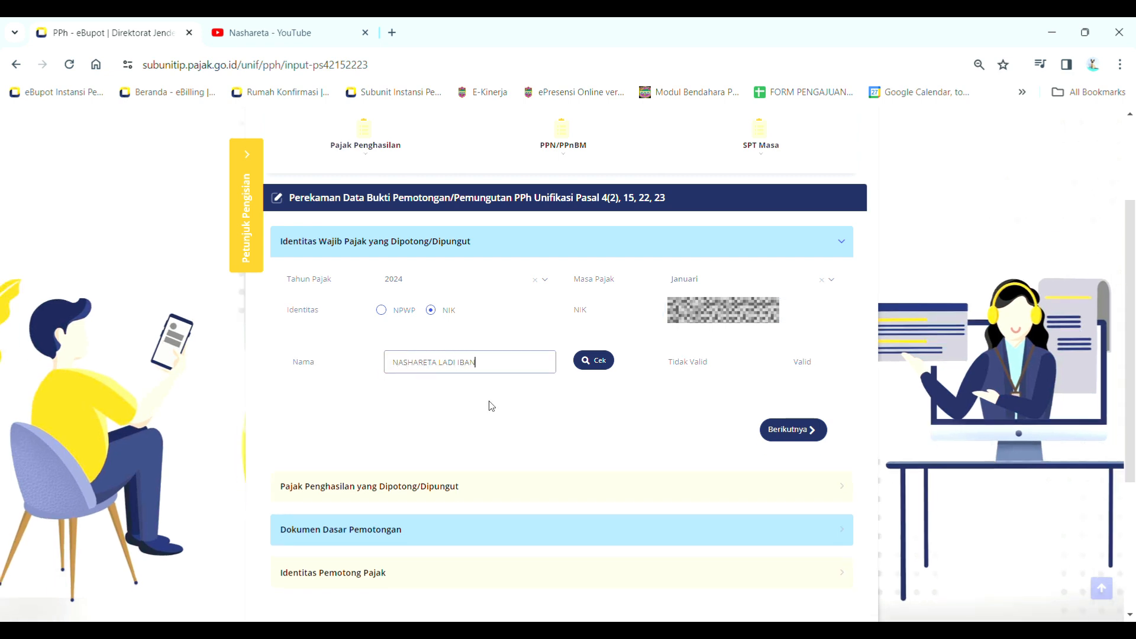
pyautogui.click(594, 364)
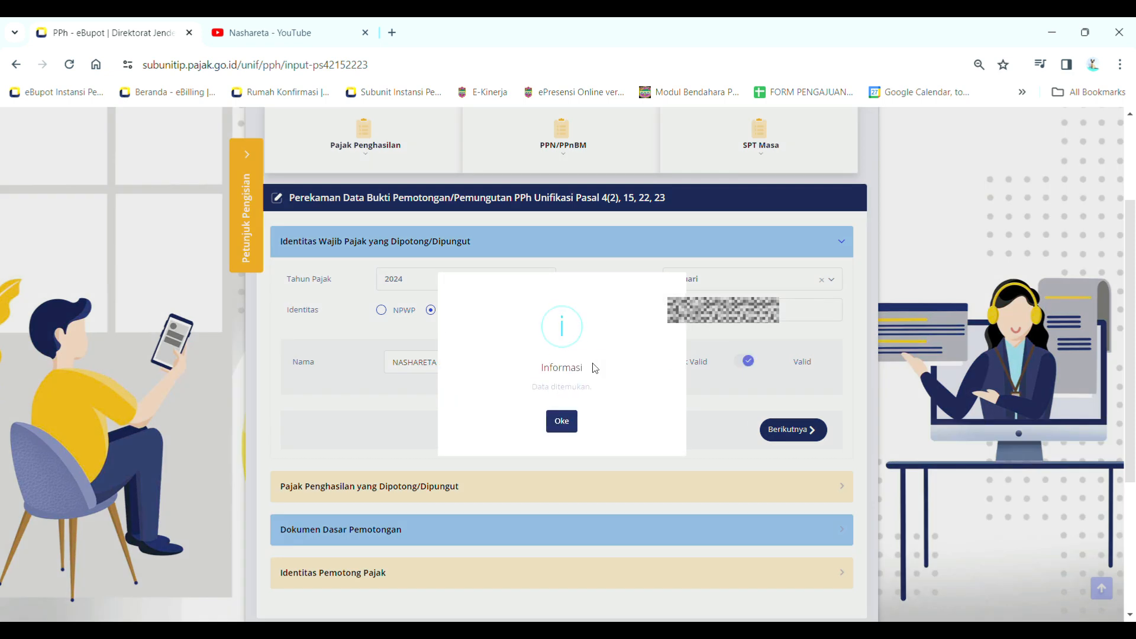
pyautogui.moveTo(531, 386); pyautogui.dragTo(598, 397)
pyautogui.click(561, 421)
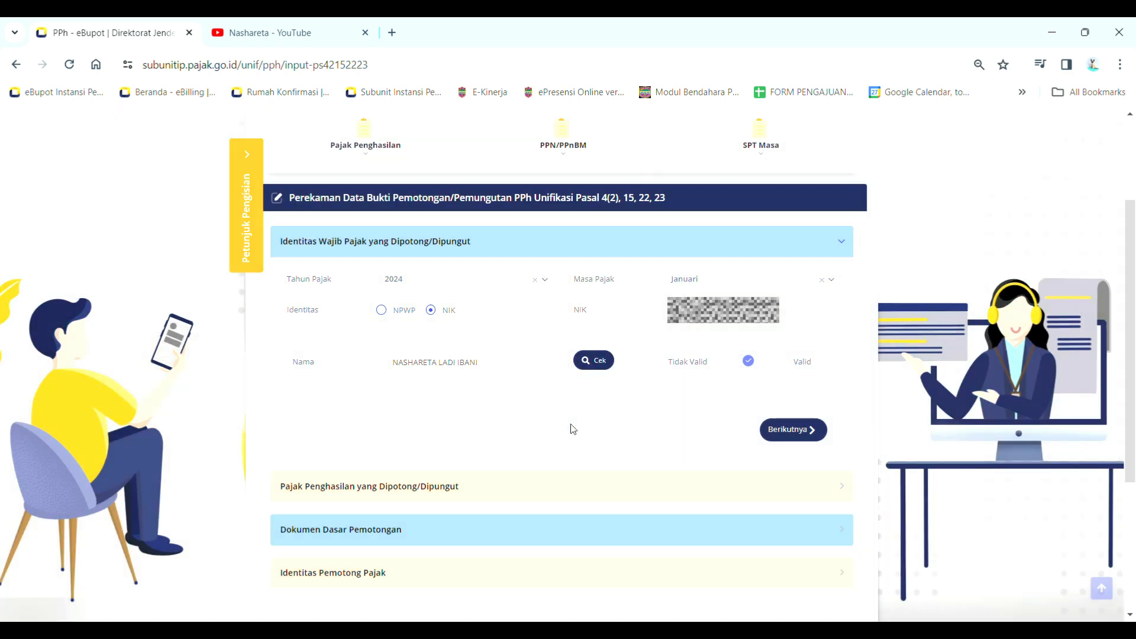
# Add a letter 'I' to the name and recheck, getting a mismatch error
pyautogui.click(505, 371)
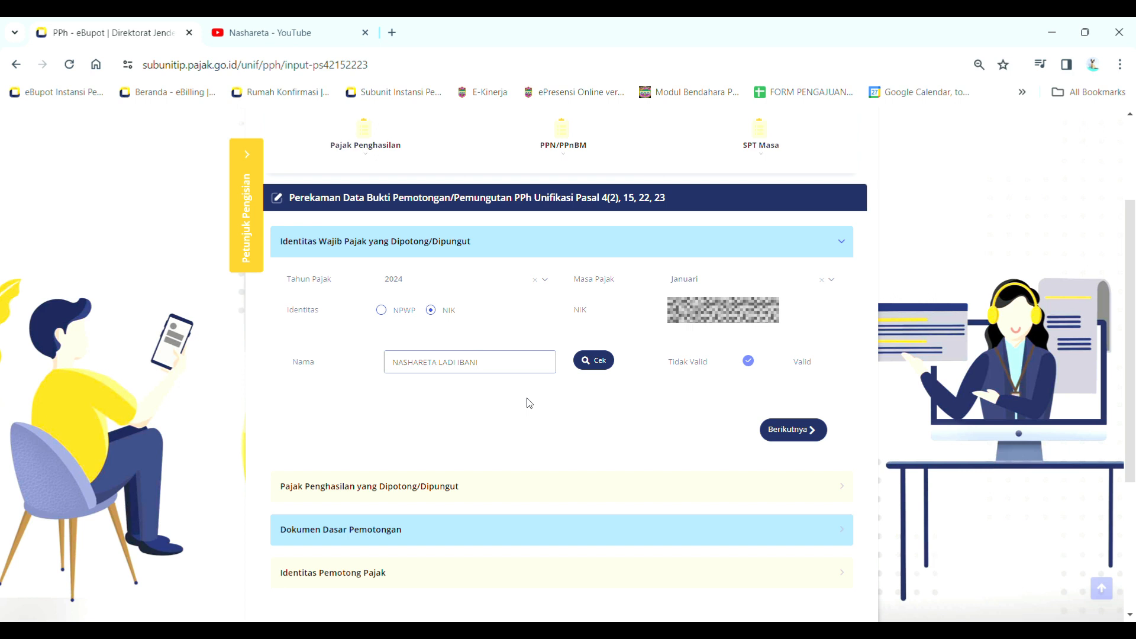
pyautogui.write('I')
pyautogui.click(597, 361)
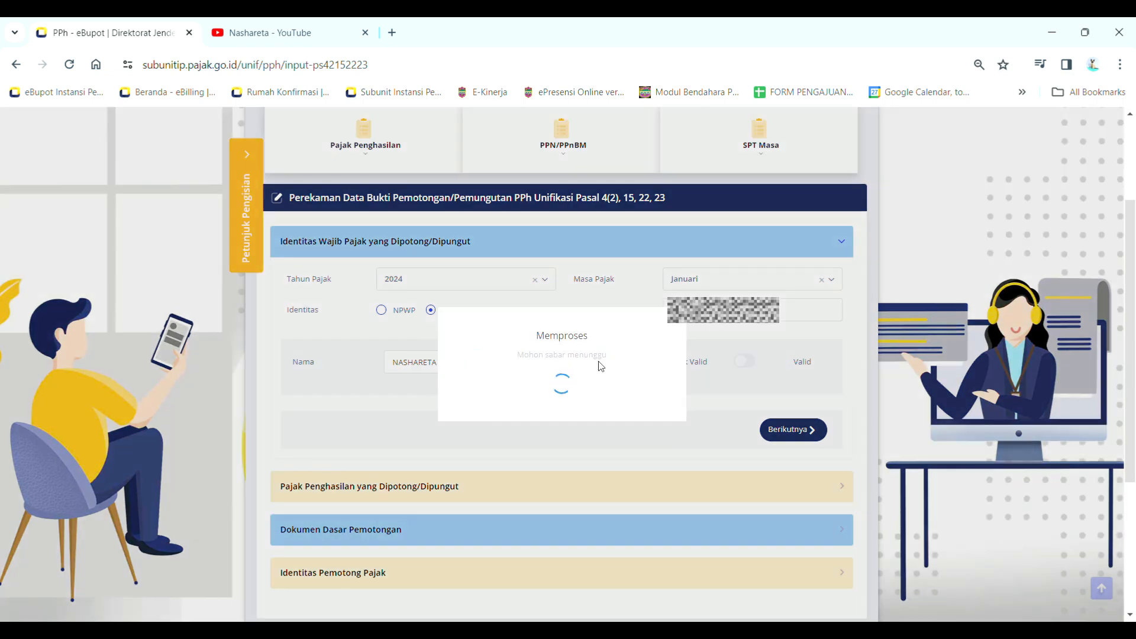
pyautogui.moveTo(515, 373); pyautogui.dragTo(640, 401)
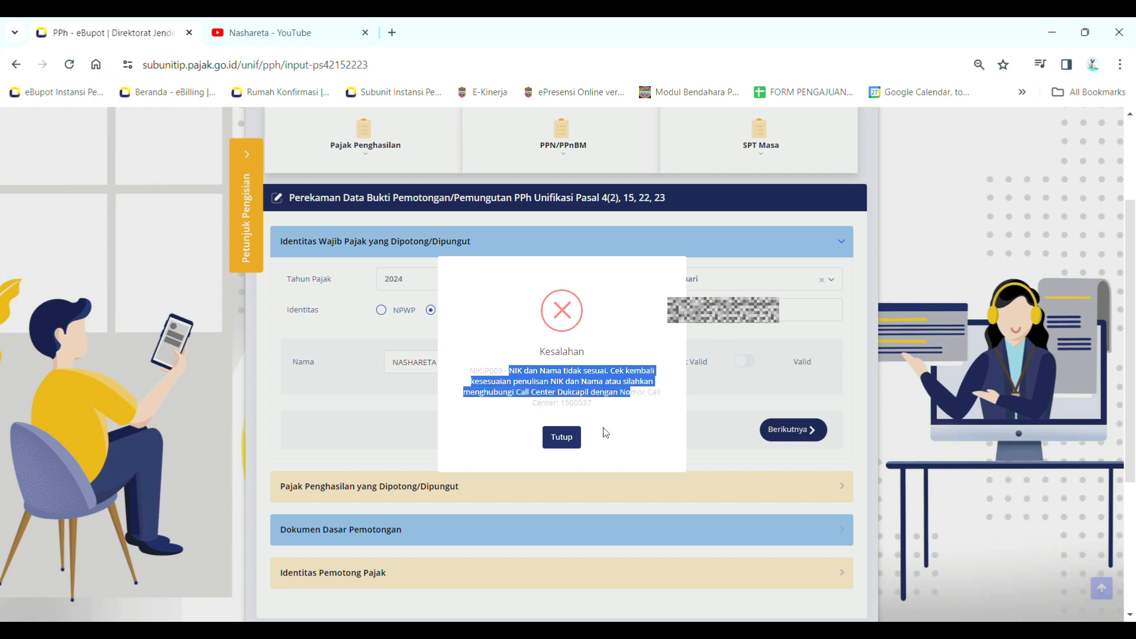
pyautogui.click(562, 437)
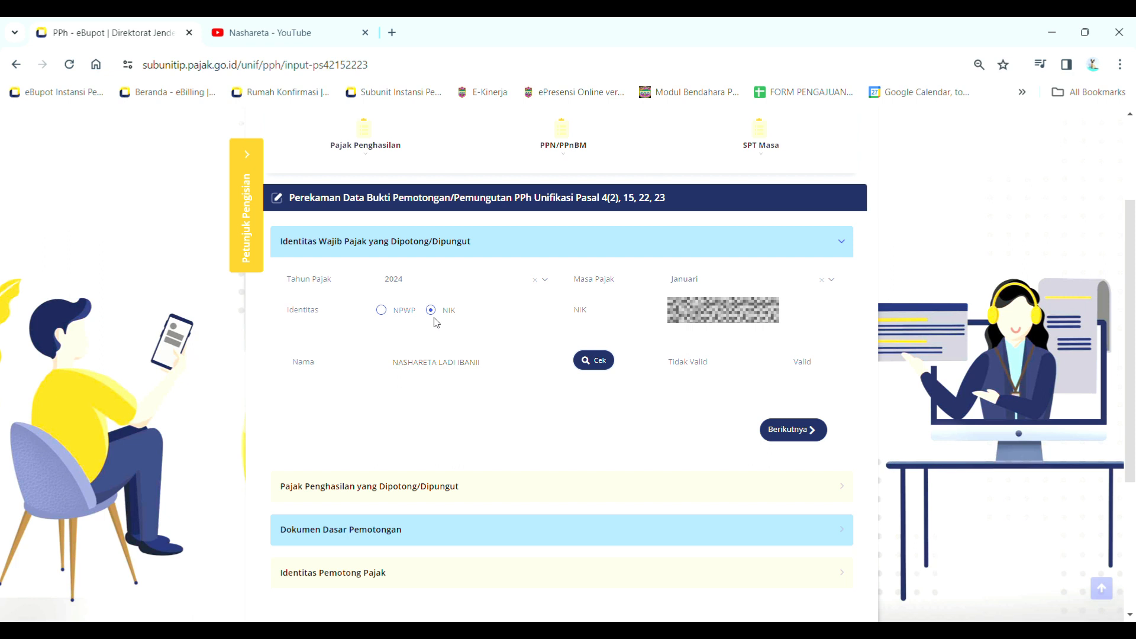
# Switch back to NPWP identity, paste the recipient's NPWP, and continue with Berikutnya
pyautogui.click(412, 312)
pyautogui.click(670, 311)
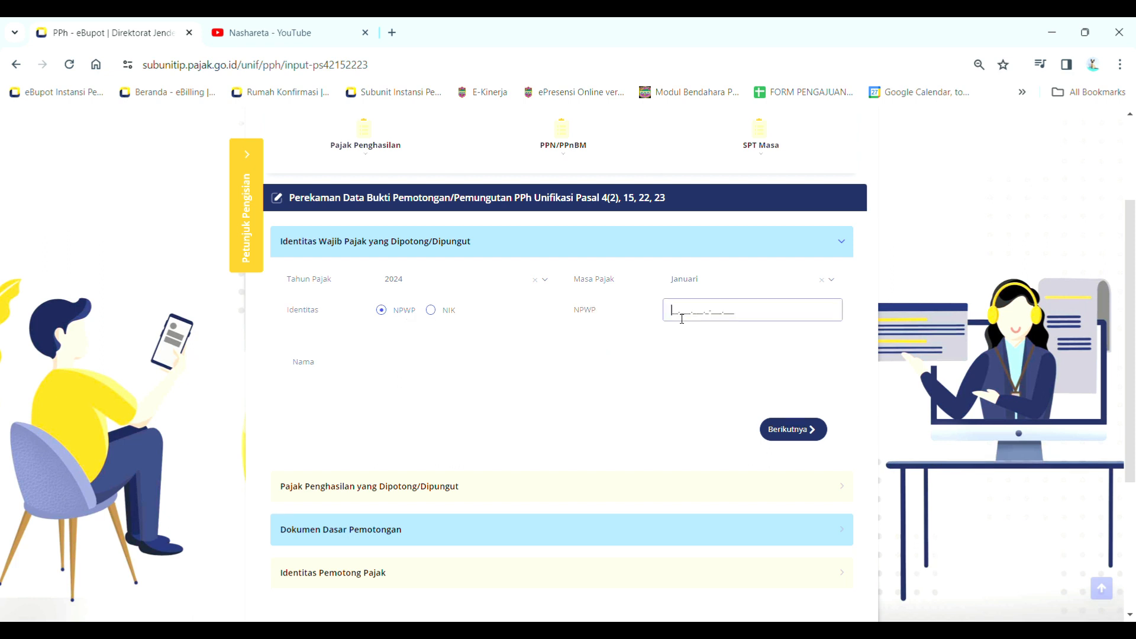
pyautogui.hotkey('ctrl', 'v')
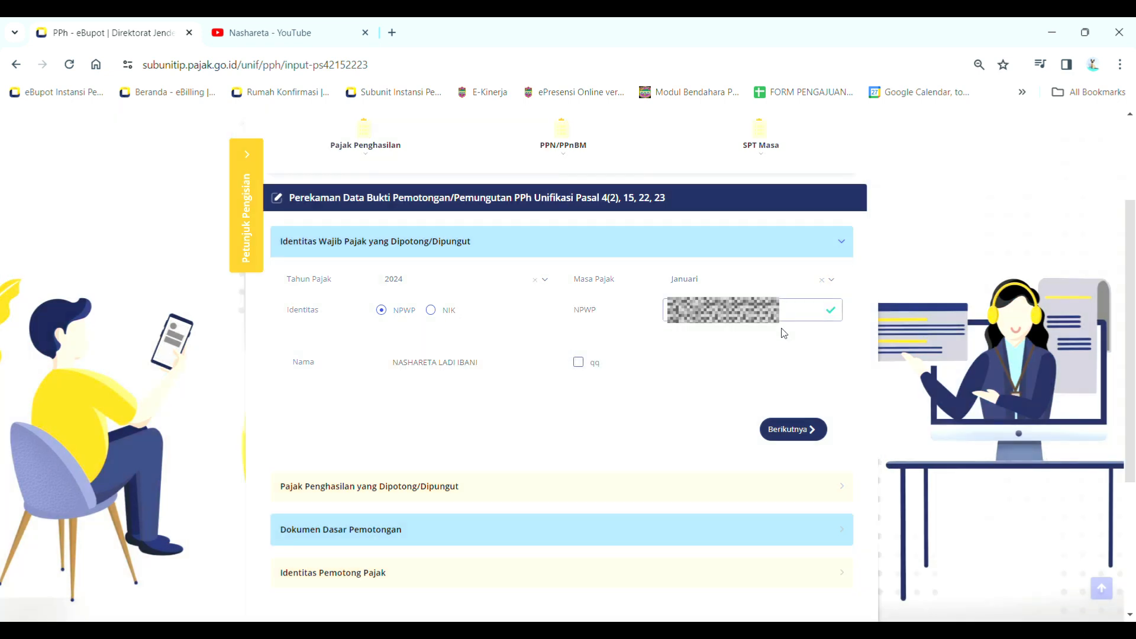
pyautogui.click(783, 435)
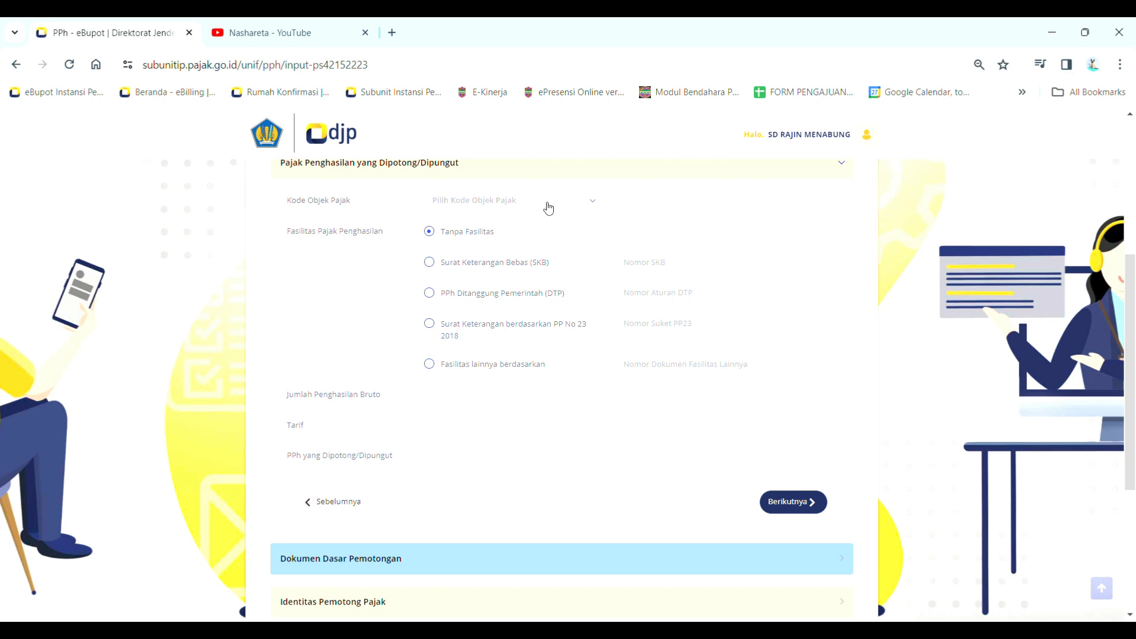
# Search 28-403 and choose 28-403-02 Persewaan Tanah dan/atau Bangunan, giving a 10% Tarif
pyautogui.click(548, 208)
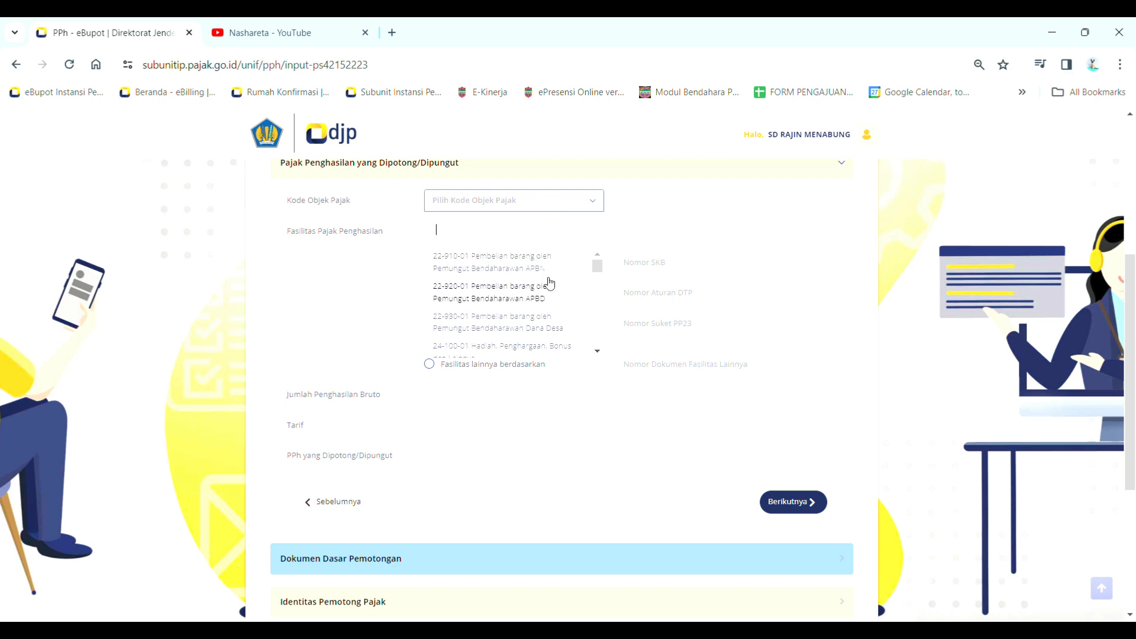
pyautogui.scroll(-3, 550, 298)
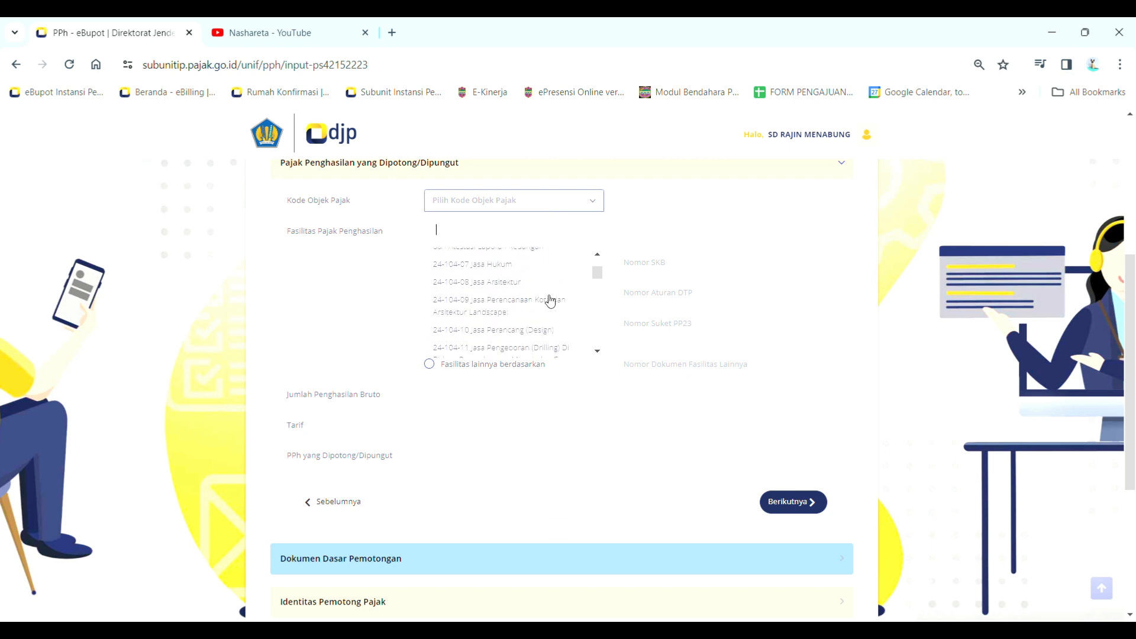
pyautogui.scroll(3, 550, 302)
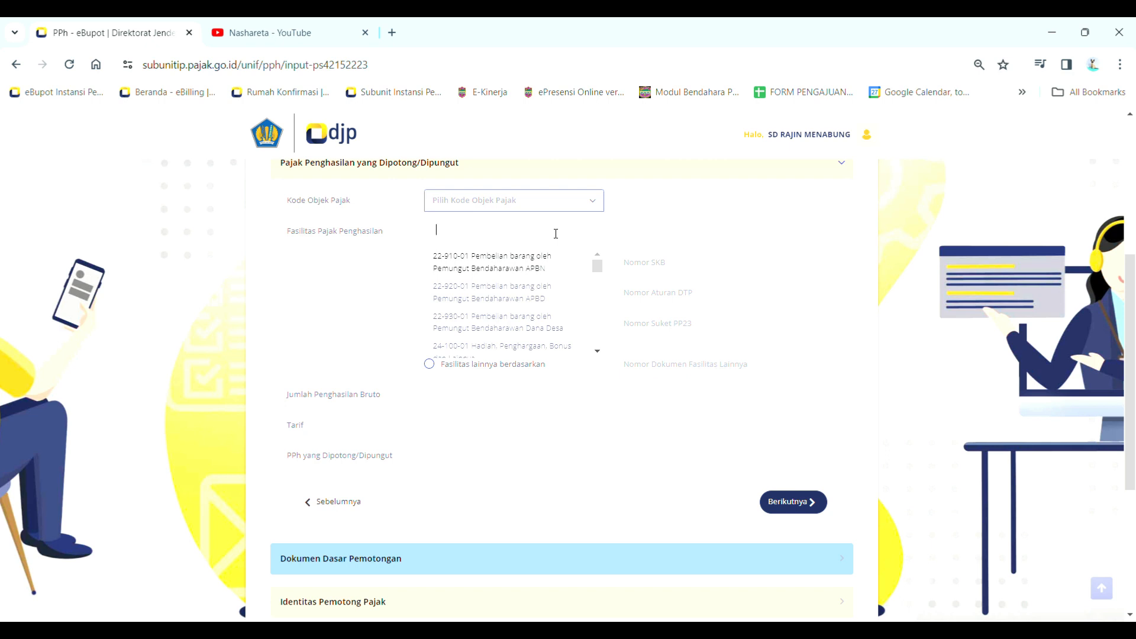
pyautogui.write('2')
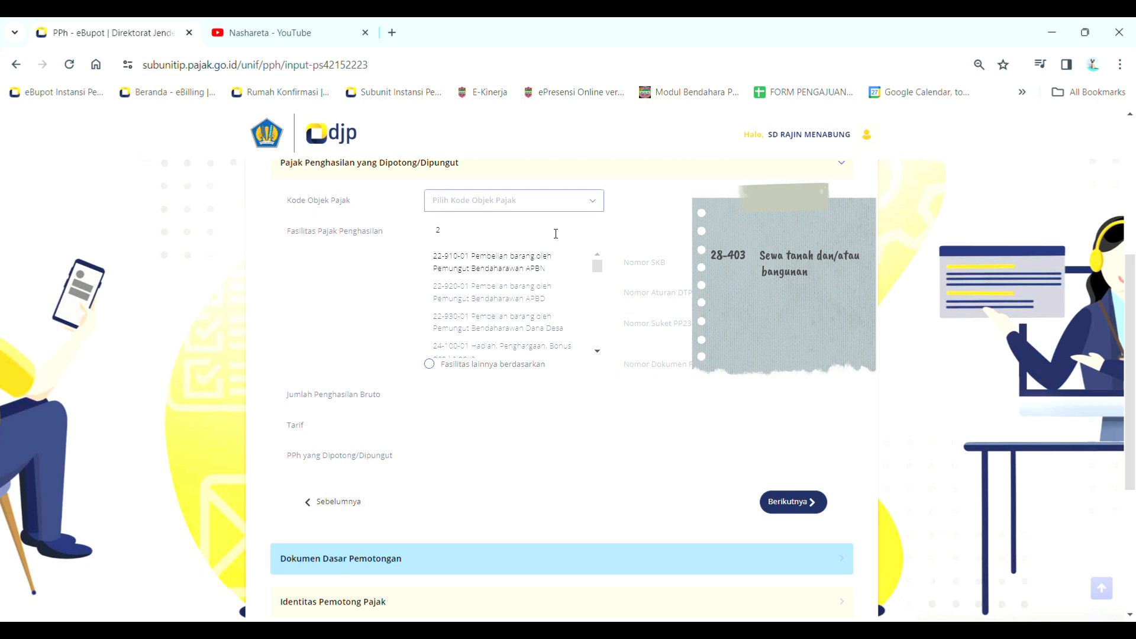
pyautogui.write('8-403')
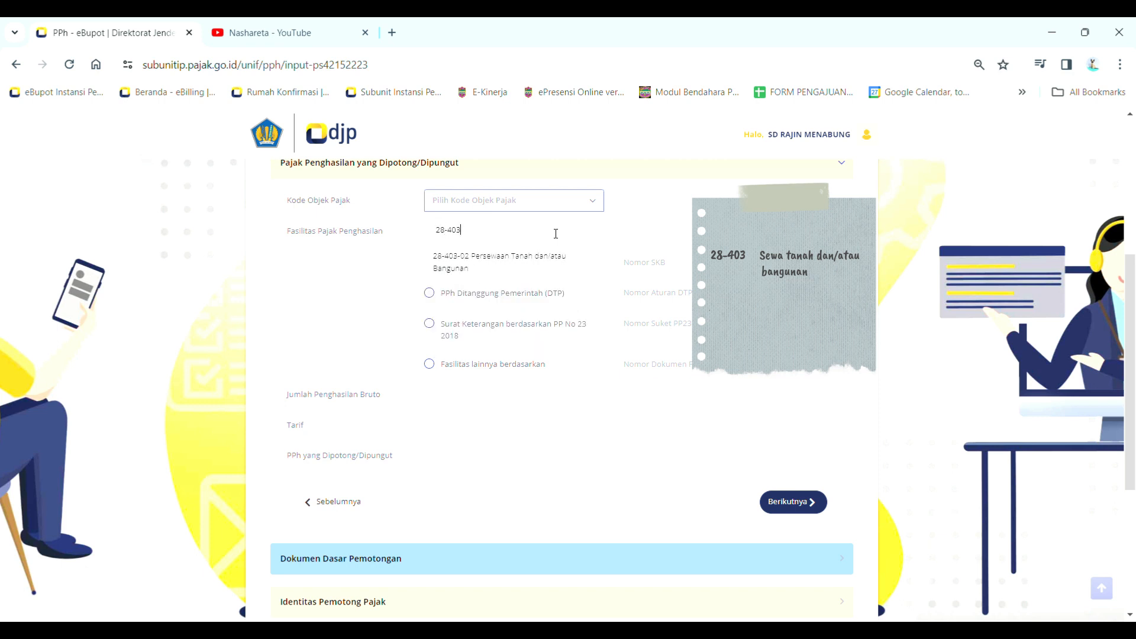
pyautogui.click(523, 268)
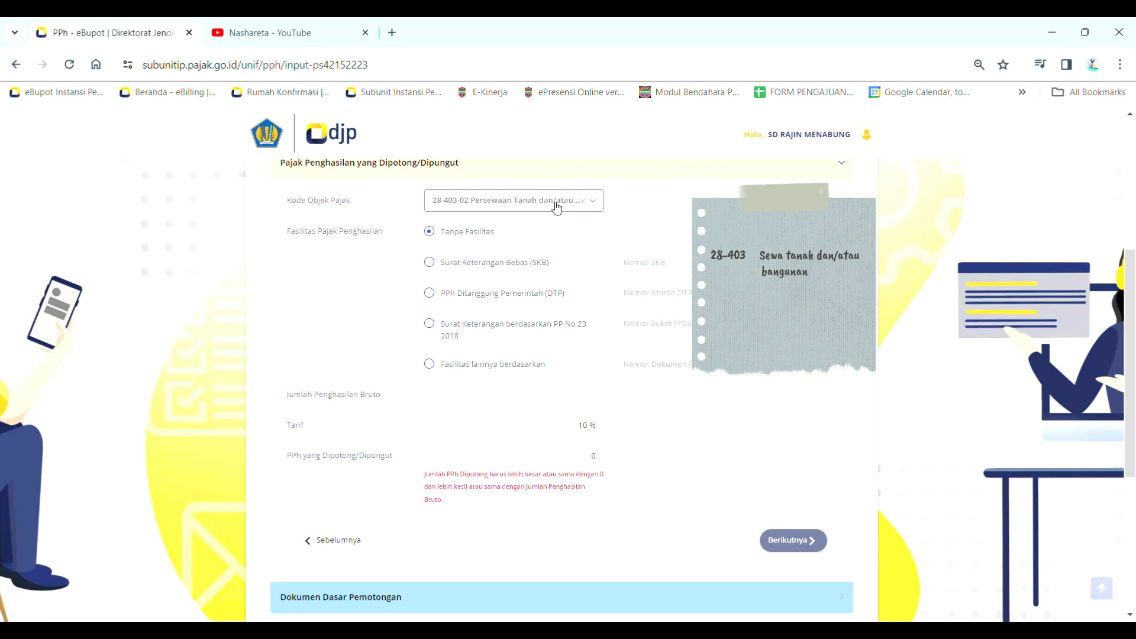
pyautogui.click(556, 205)
pyautogui.moveTo(597, 268)
pyautogui.mouseDown()
pyautogui.moveTo(596, 337)
pyautogui.moveTo(605, 253)
pyautogui.mouseUp()
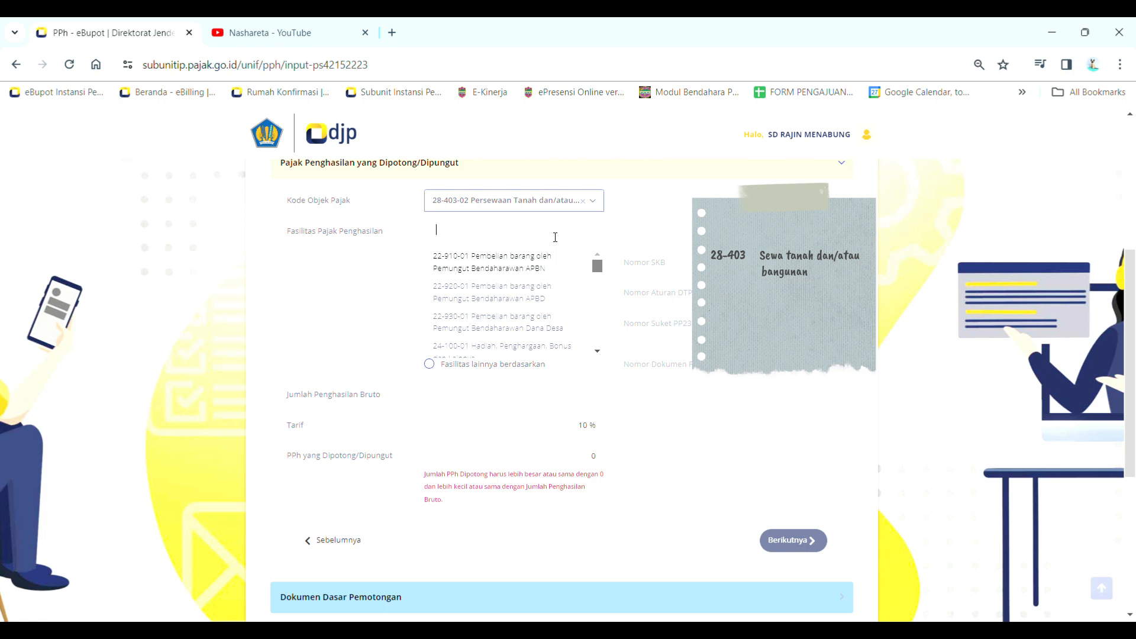
# Search 28-409 and choose 28-409-10 Pelaksanaan Konstruksi (Kualifikasi Usaha Kecil), giving a 2% Tarif
pyautogui.write('2')
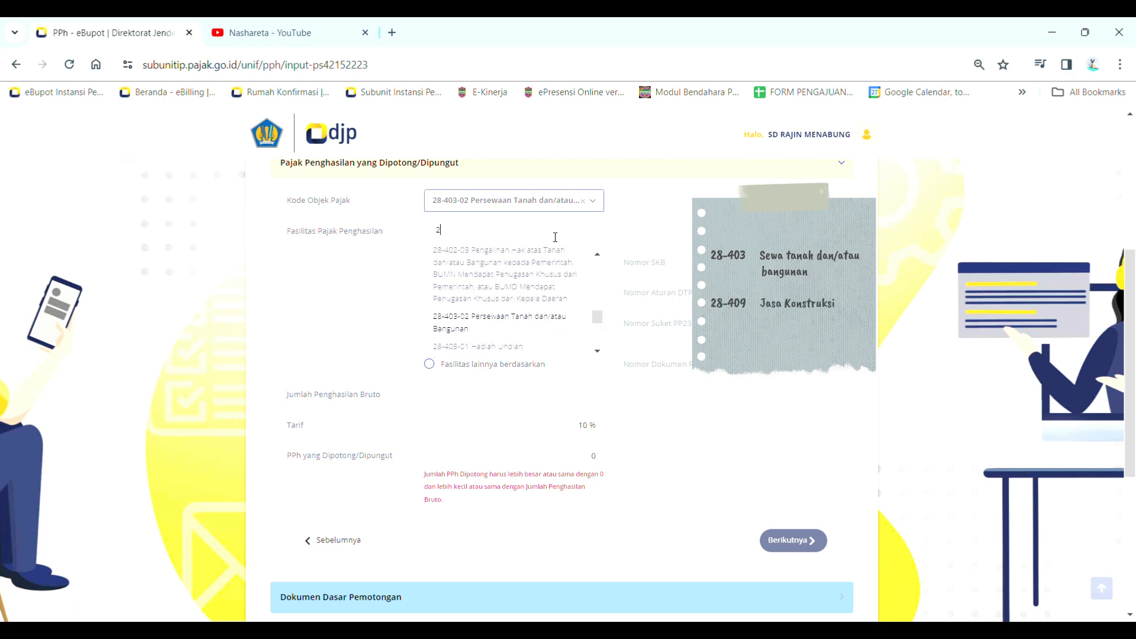
pyautogui.write('8-409')
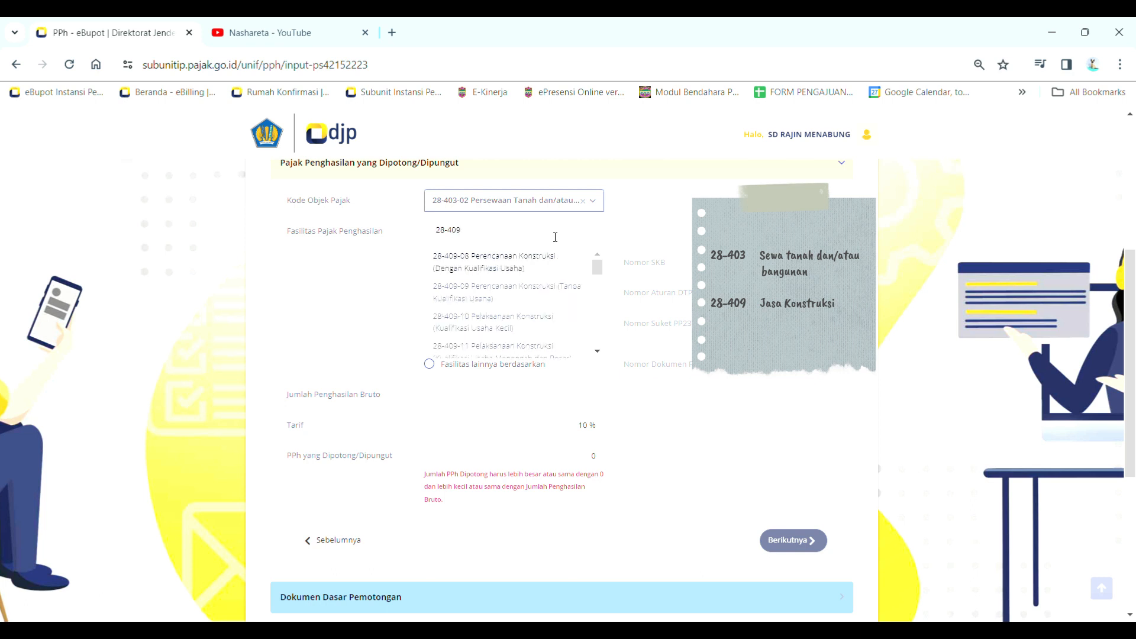
pyautogui.scroll(-1, 540, 299)
pyautogui.scroll(-8, 538, 308)
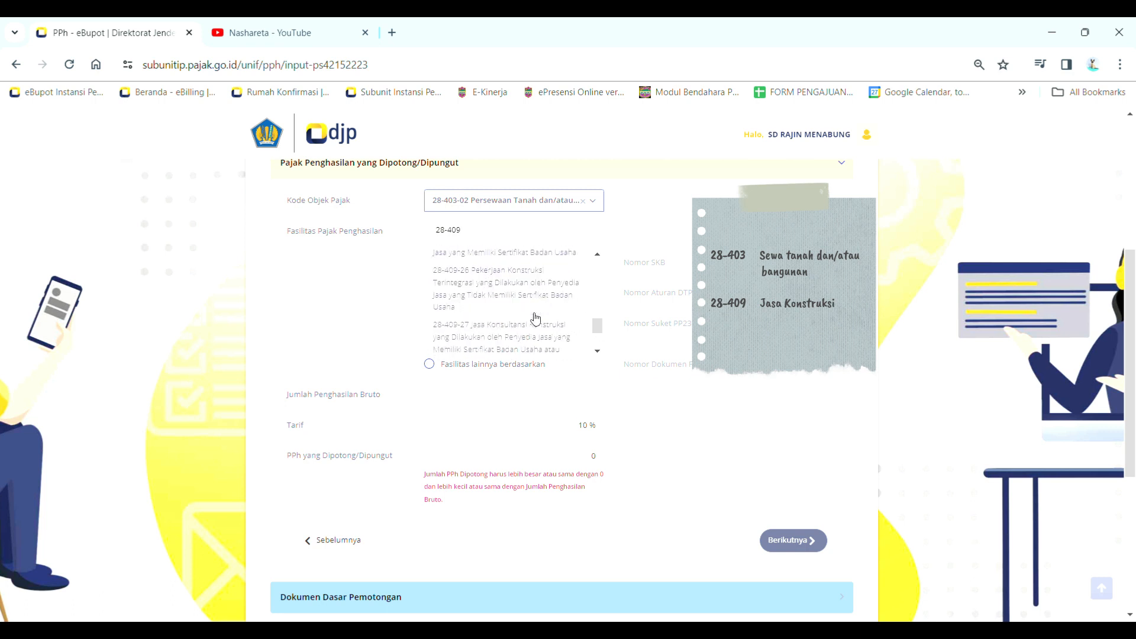
pyautogui.scroll(10, 537, 315)
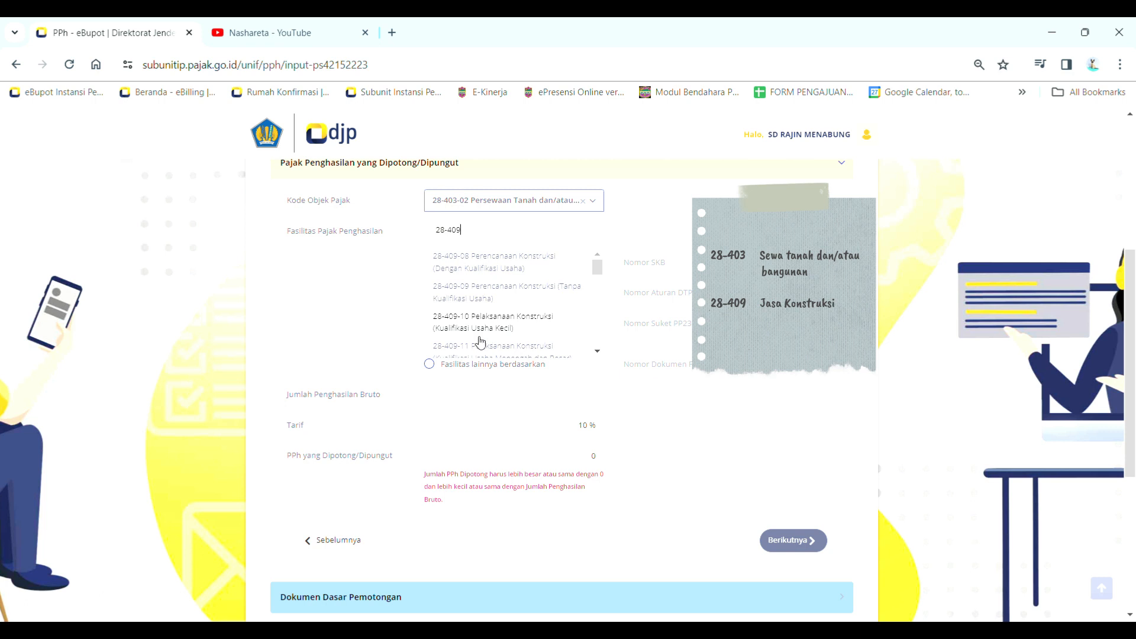
pyautogui.click(517, 335)
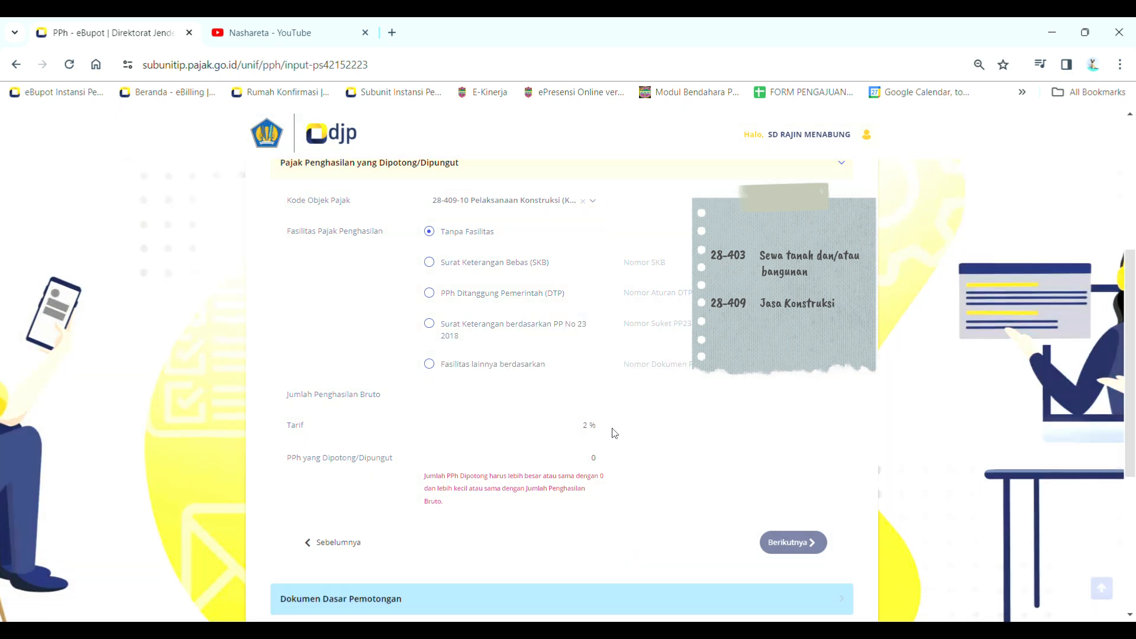
pyautogui.click(556, 204)
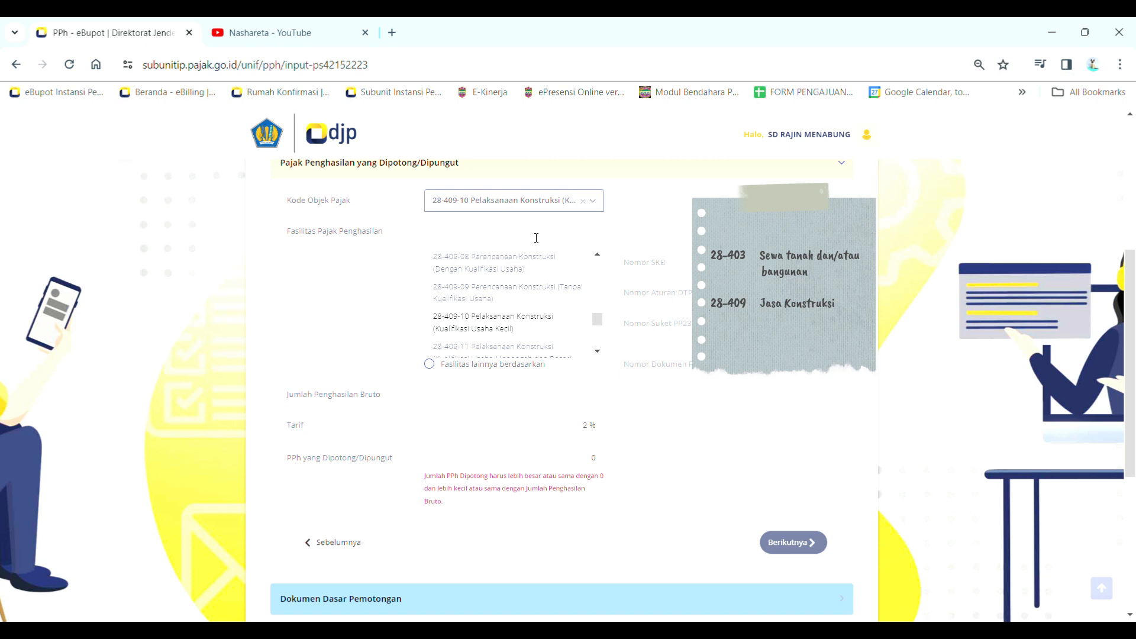
pyautogui.write('28-403')
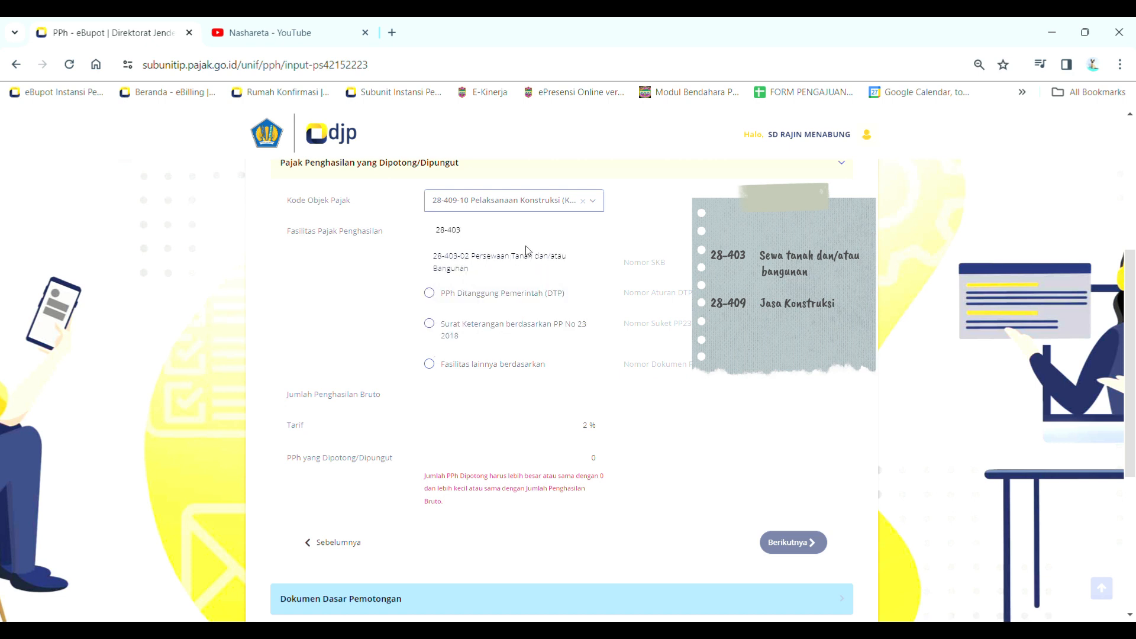
# Reselect 28-403-02 rental code and review the 10% Tarif and Jumlah Penghasilan Bruto fields
pyautogui.click(525, 262)
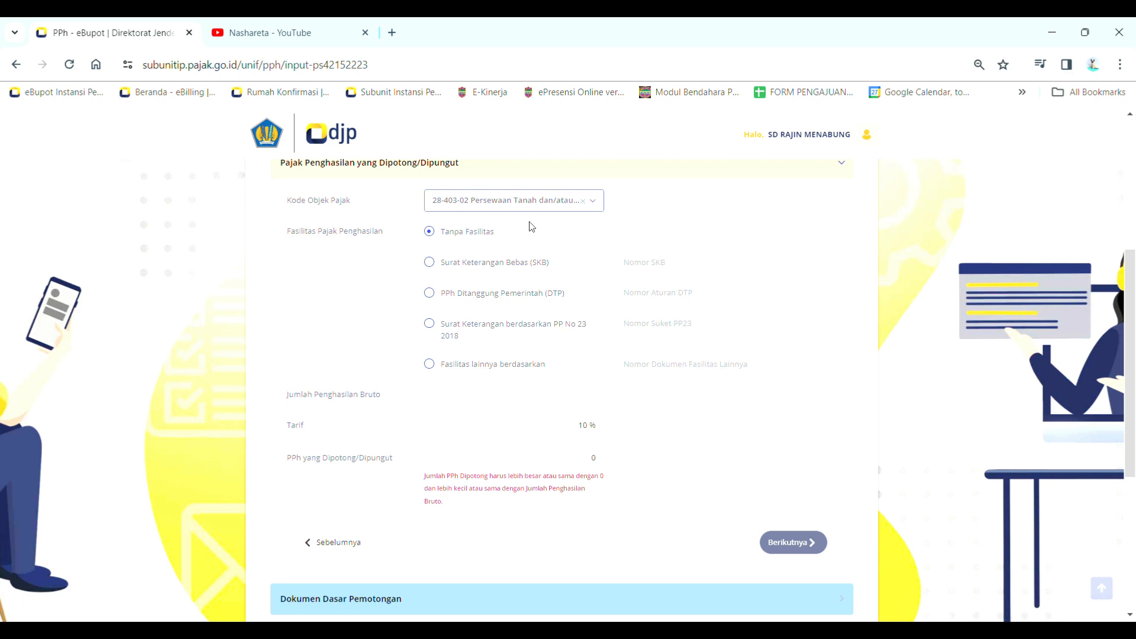
pyautogui.click(545, 397)
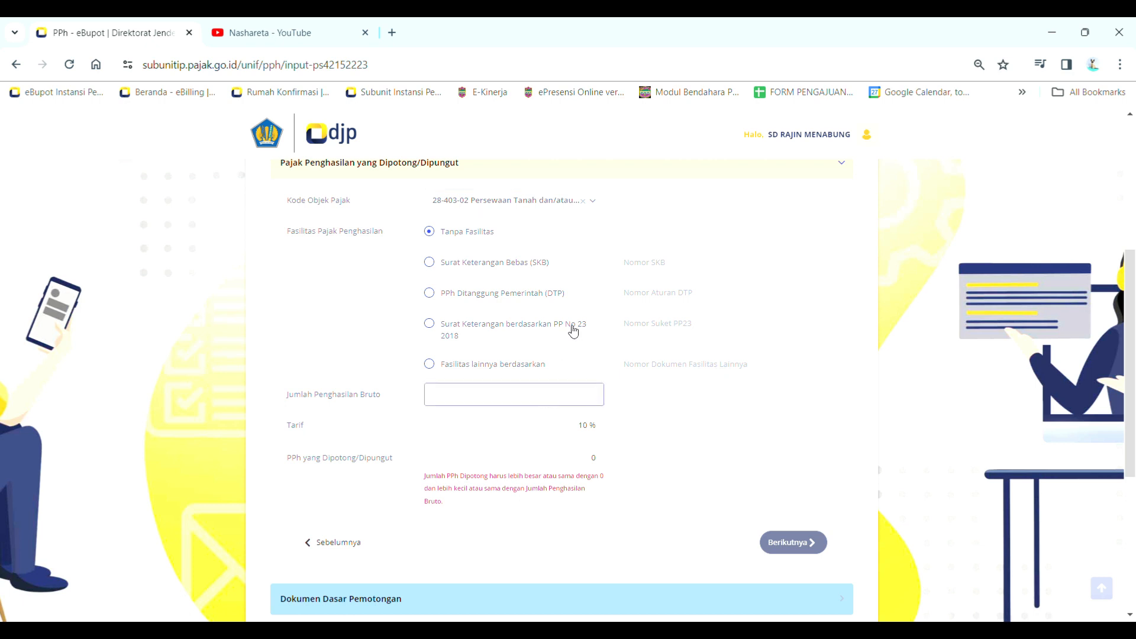
pyautogui.click(571, 426)
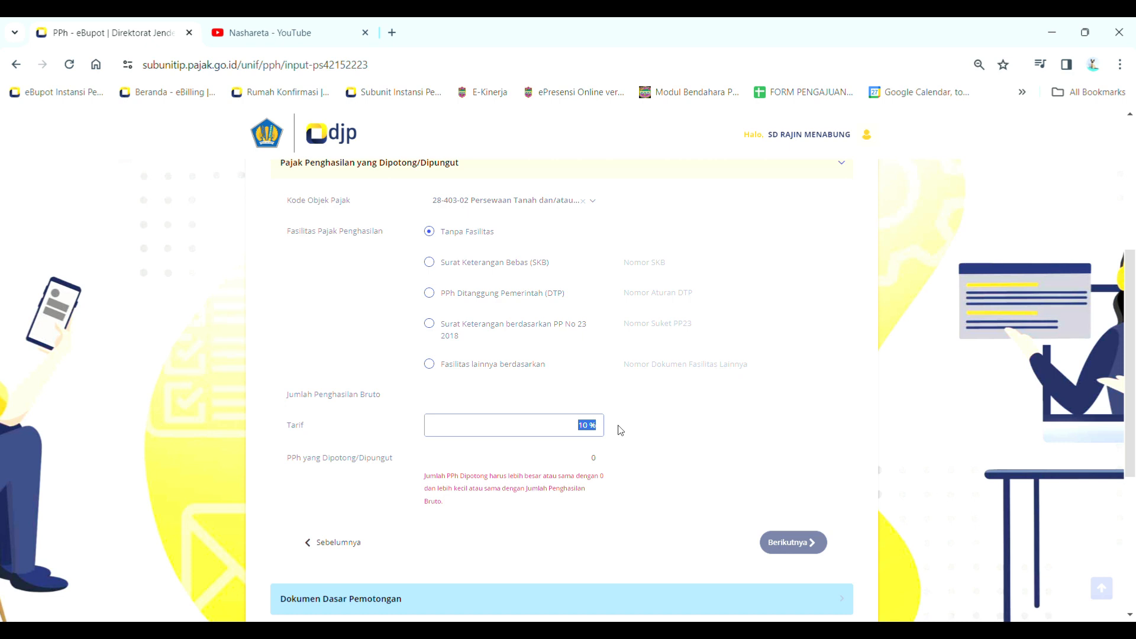
pyautogui.click(393, 406)
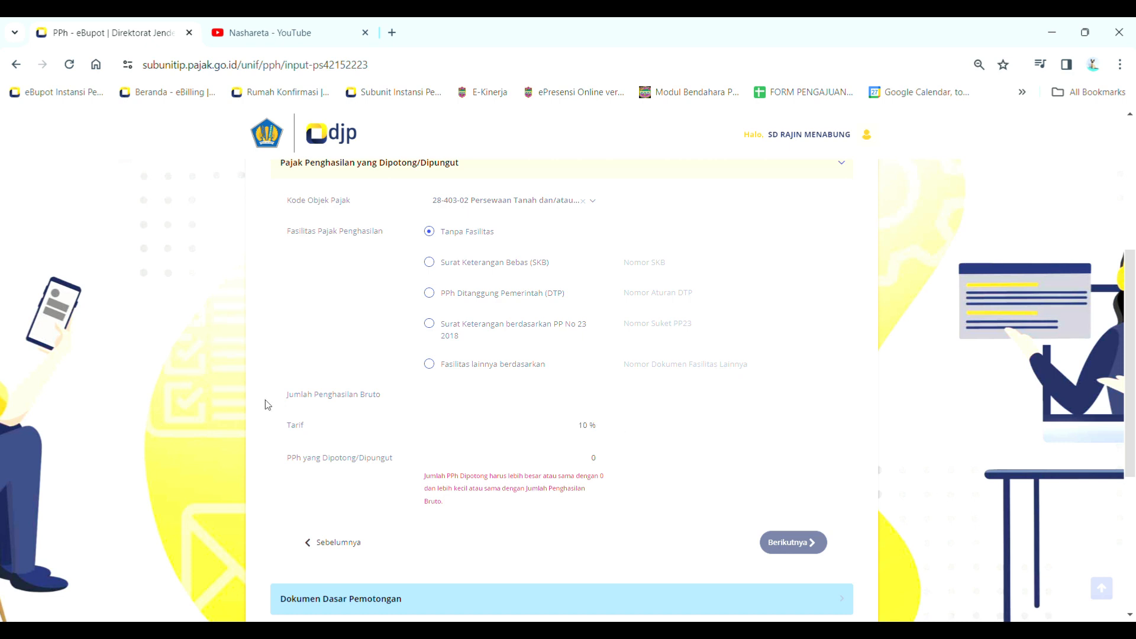
pyautogui.moveTo(285, 397); pyautogui.dragTo(386, 401)
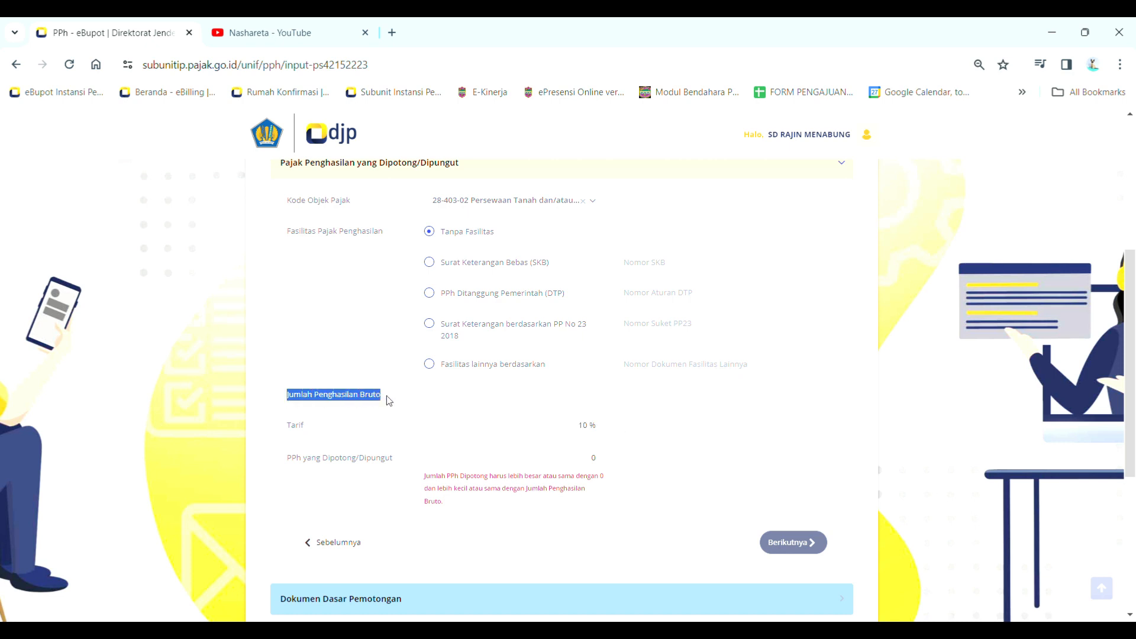
pyautogui.click(394, 402)
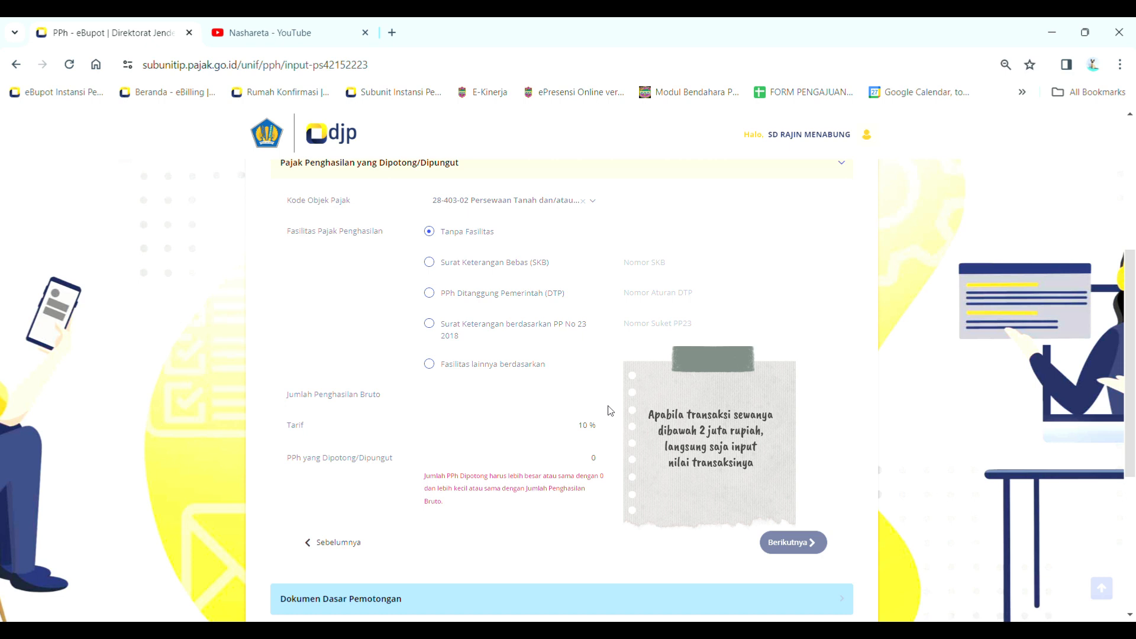
# Try 1.500.000 as gross income, note the 150.000 withheld, then delete it
pyautogui.click(595, 394)
pyautogui.write('1.500.000')
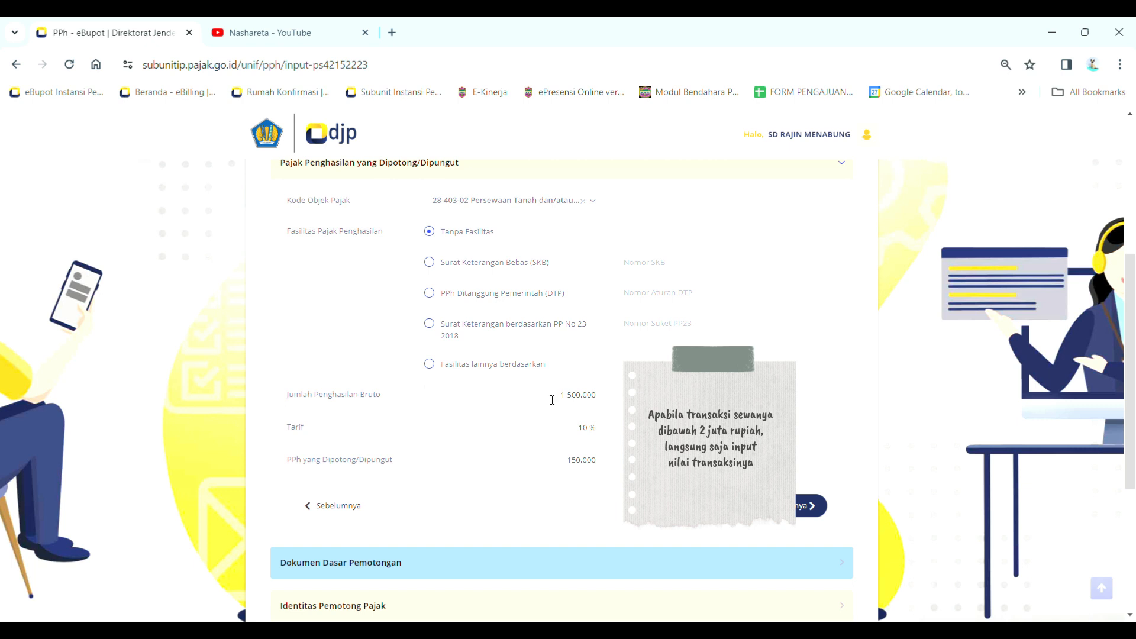
pyautogui.moveTo(550, 399); pyautogui.dragTo(604, 398)
pyautogui.click(613, 423)
pyautogui.moveTo(567, 466); pyautogui.dragTo(602, 464)
pyautogui.click(622, 477)
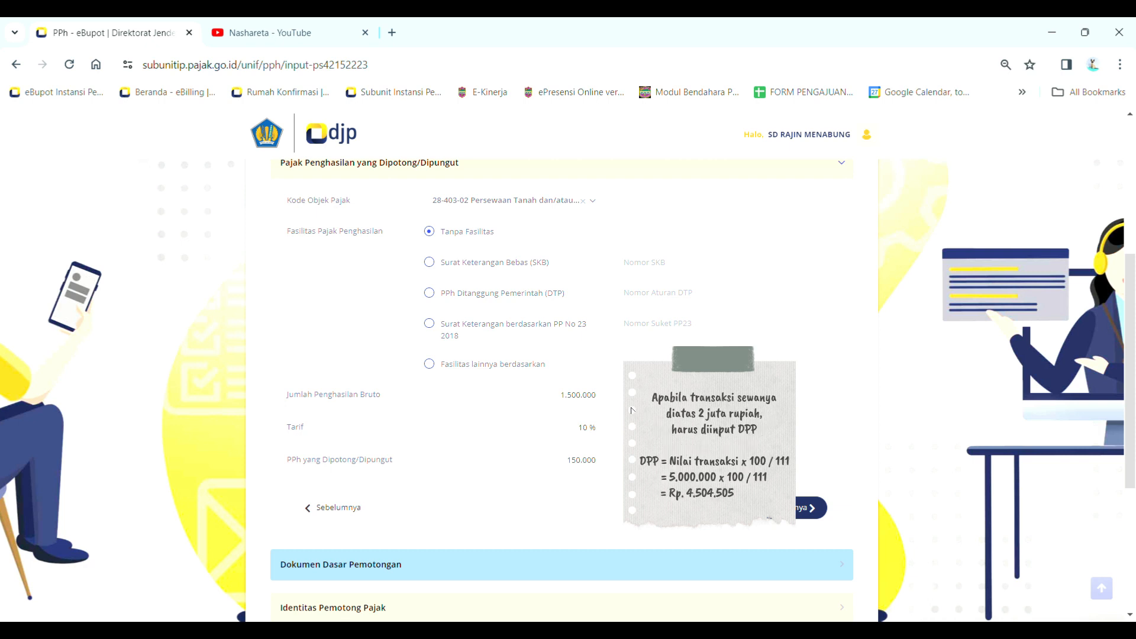
pyautogui.click(562, 402)
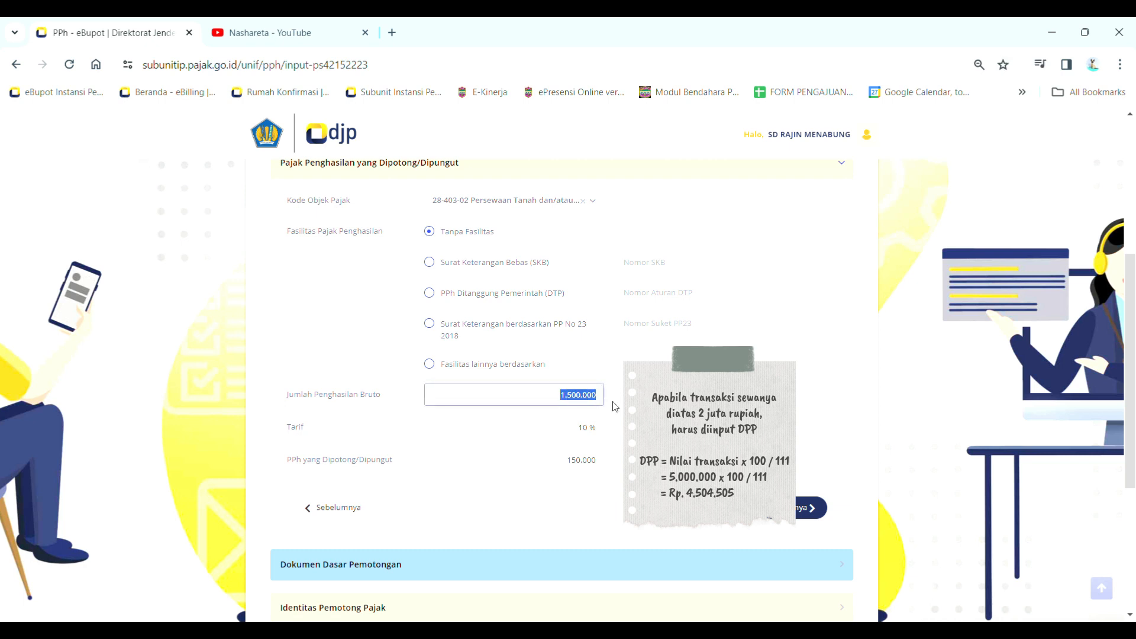
pyautogui.press('BackSpace')
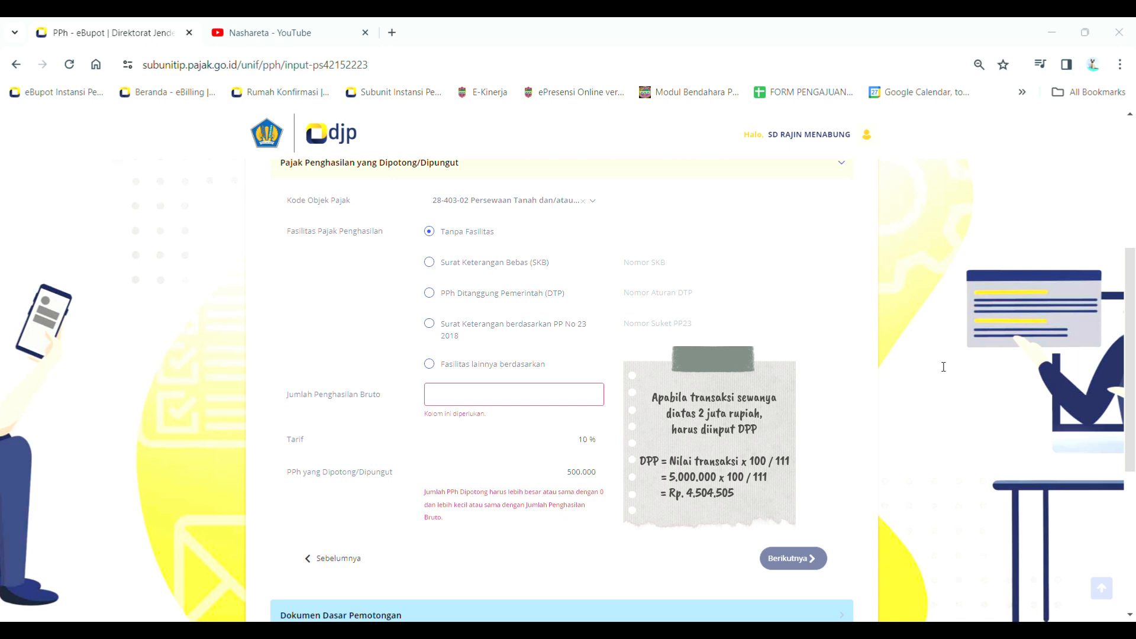
# Enter 4.504.505 as gross income, confirm 450.450 withheld, and advance to Dokumen Dasar Pemotongan
pyautogui.click(589, 395)
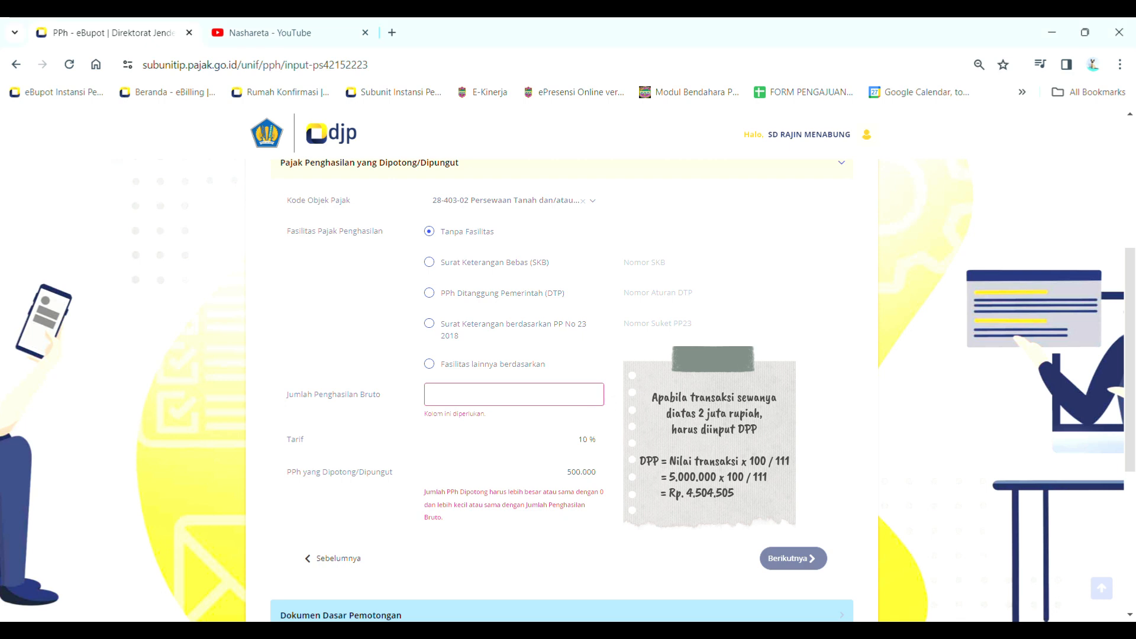
pyautogui.write('4.504')
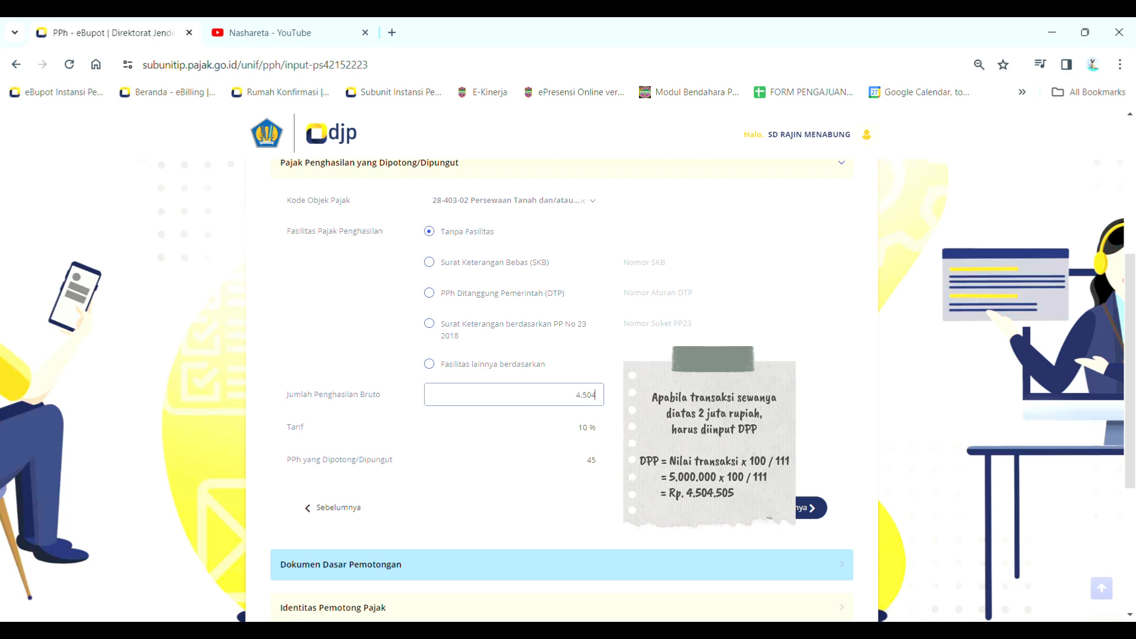
pyautogui.write('.505')
pyautogui.click(558, 461)
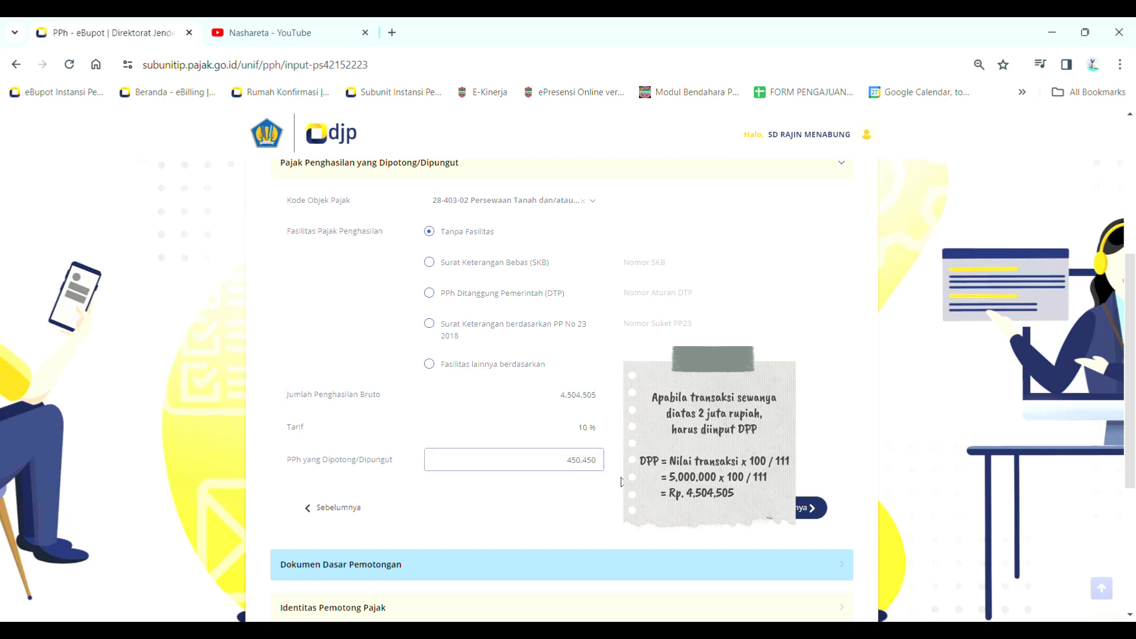
pyautogui.moveTo(562, 462); pyautogui.dragTo(603, 471)
pyautogui.click(615, 489)
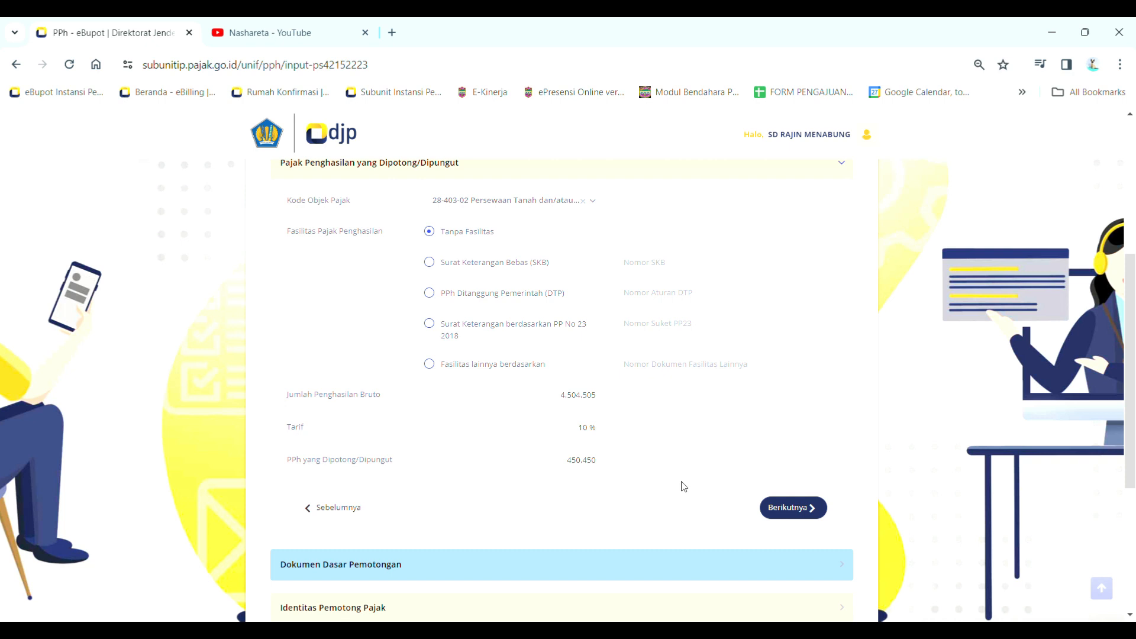
pyautogui.click(783, 513)
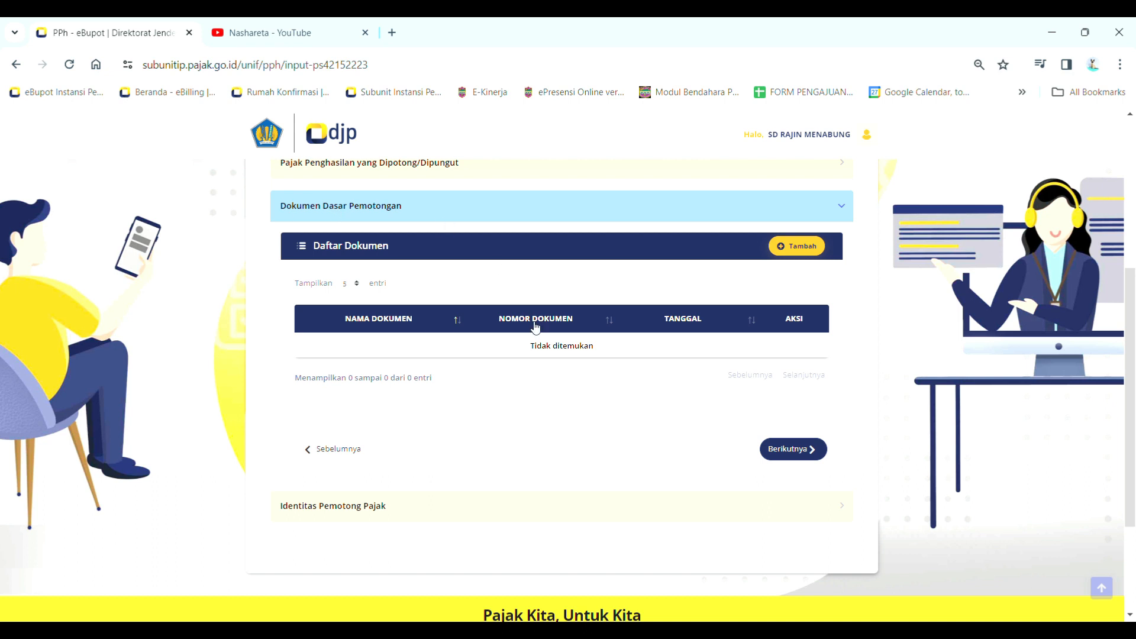
# Confirm no documents are listed yet, then open the Dasar Pemotongan form to add one
pyautogui.moveTo(529, 346); pyautogui.dragTo(596, 358)
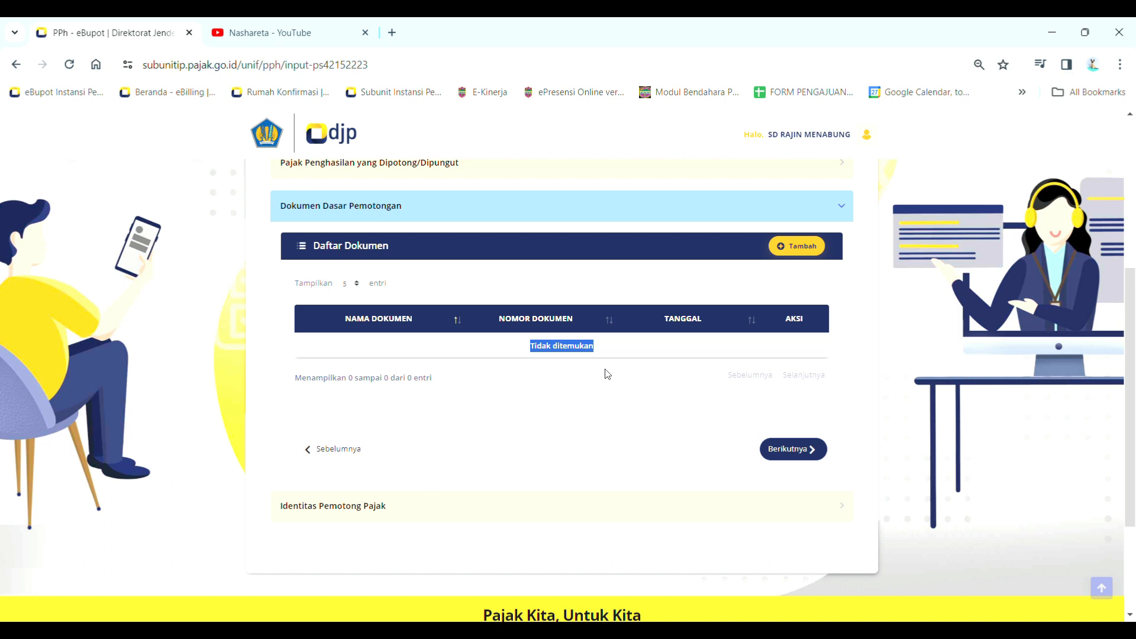
pyautogui.click(609, 388)
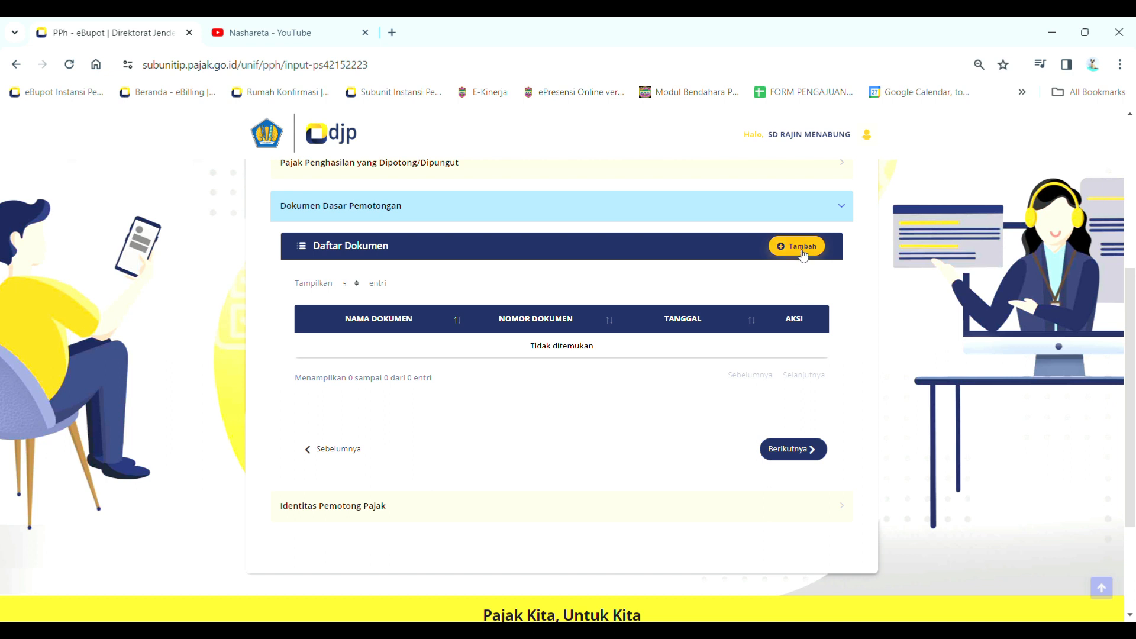
pyautogui.click(802, 251)
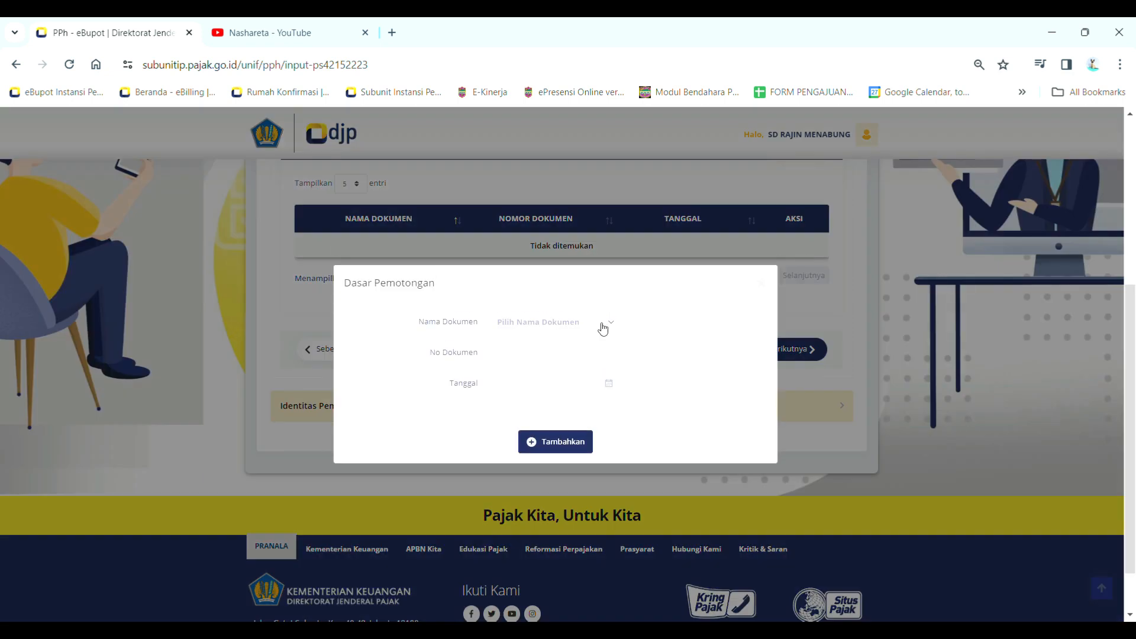
# Add basis document Surat Perjanjian, number 012345, dated 7 January 2024
pyautogui.click(603, 329)
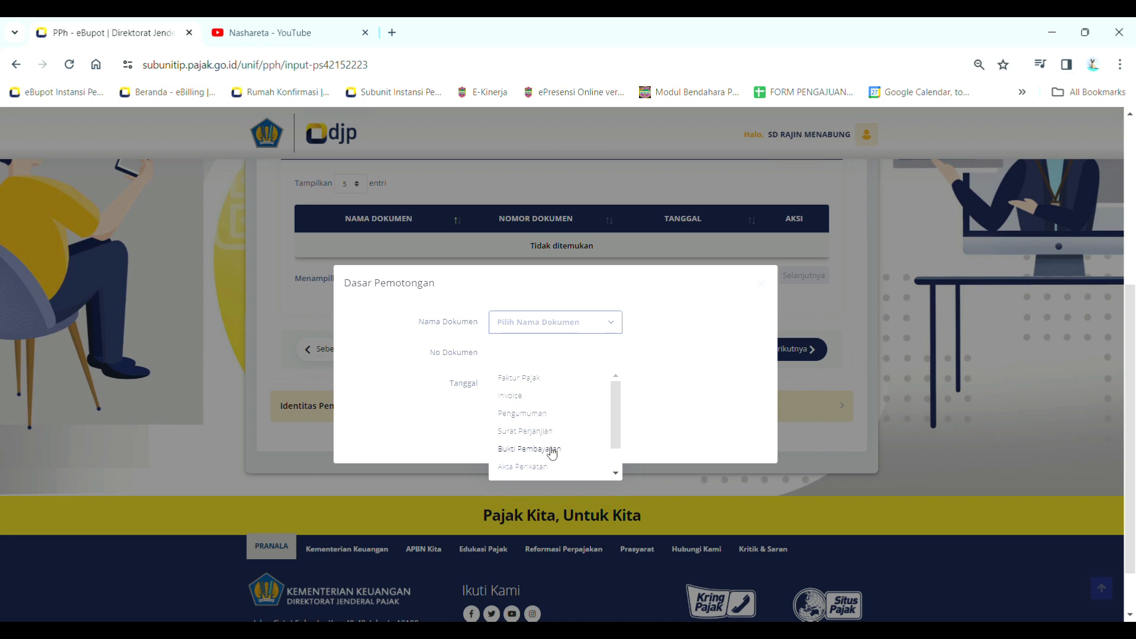
pyautogui.scroll(-1, 562, 460)
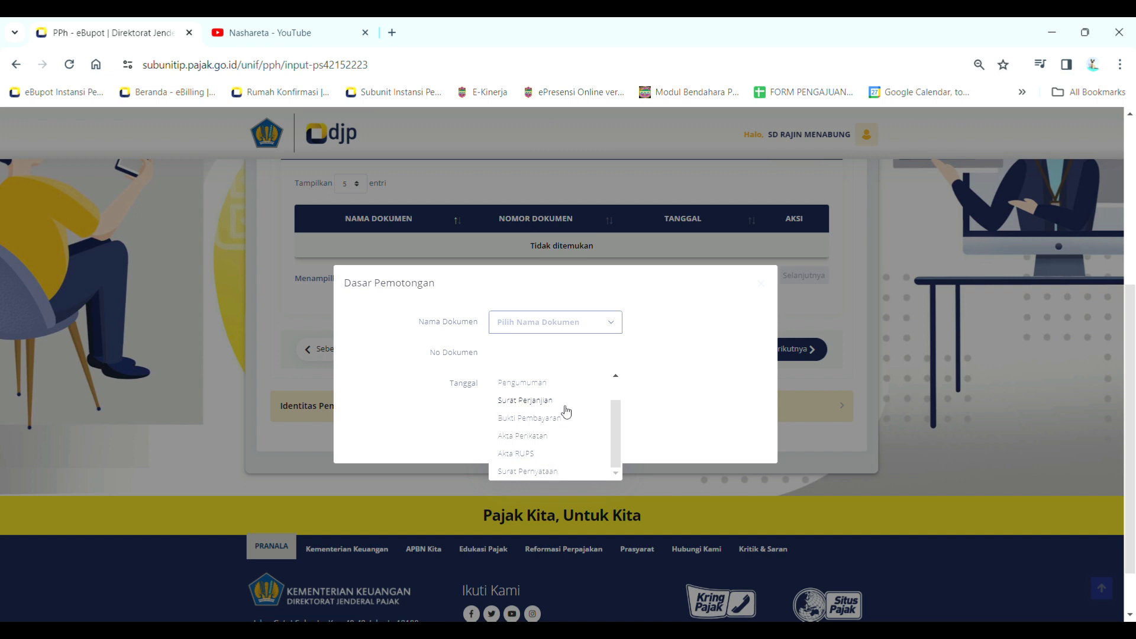
pyautogui.scroll(1, 562, 409)
pyautogui.scroll(-1, 553, 426)
pyautogui.scroll(2, 592, 414)
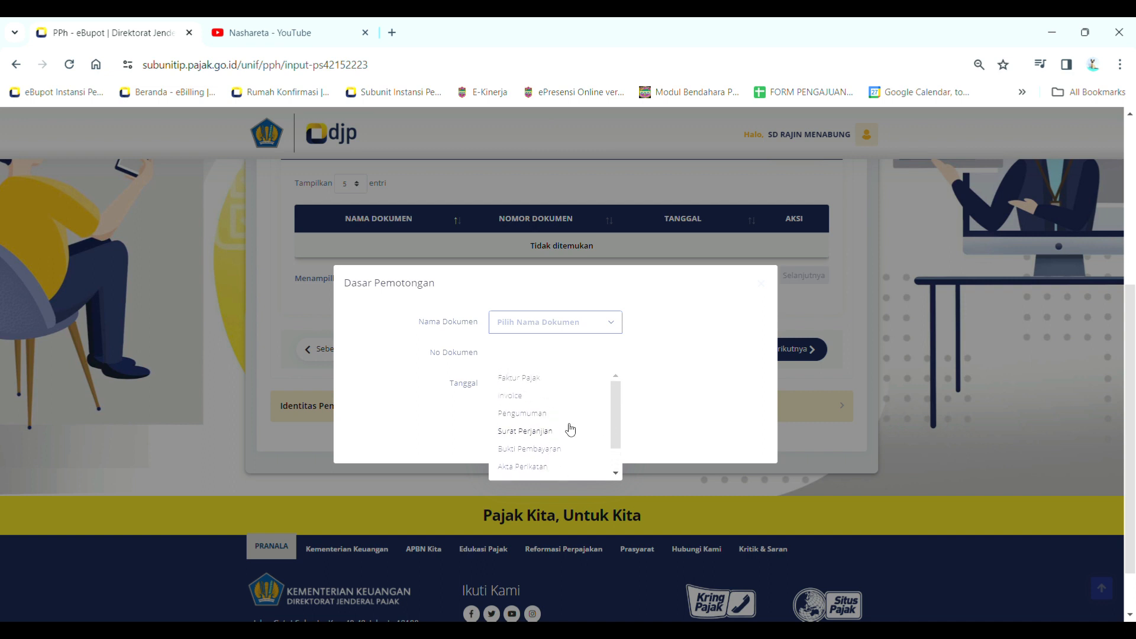
pyautogui.click(562, 431)
pyautogui.click(542, 356)
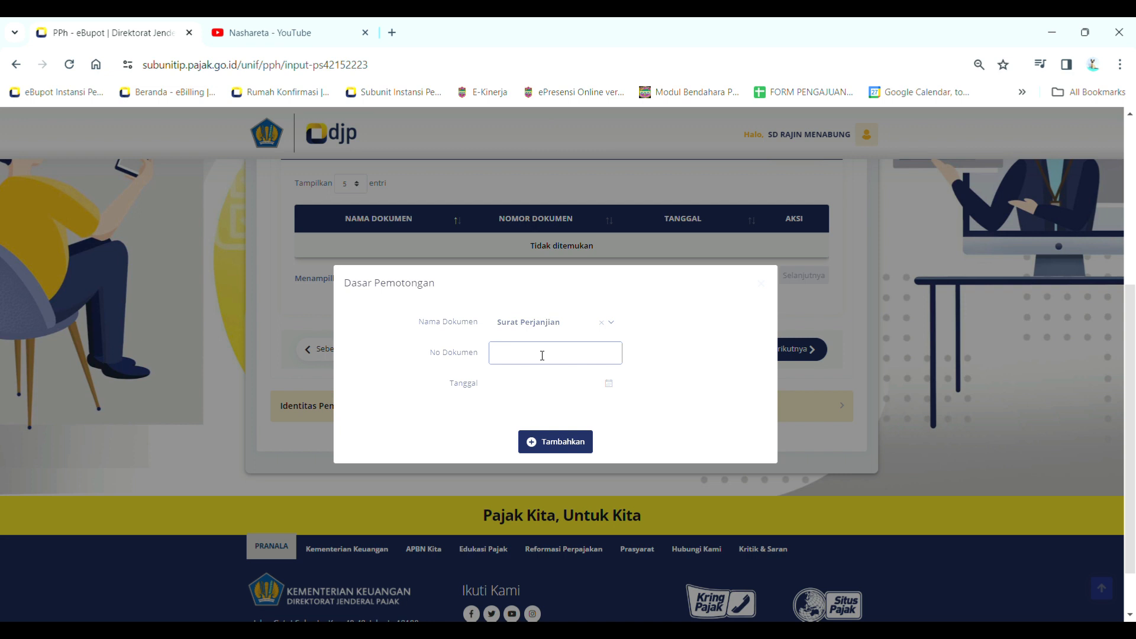
pyautogui.write('012345')
pyautogui.press('Tab')
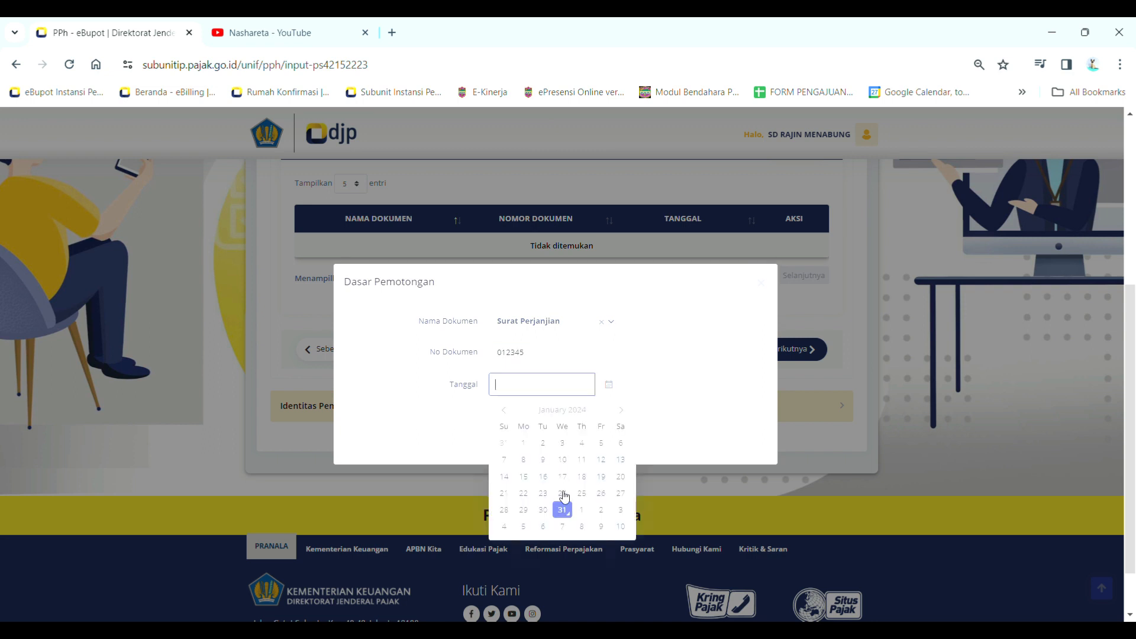
pyautogui.click(505, 460)
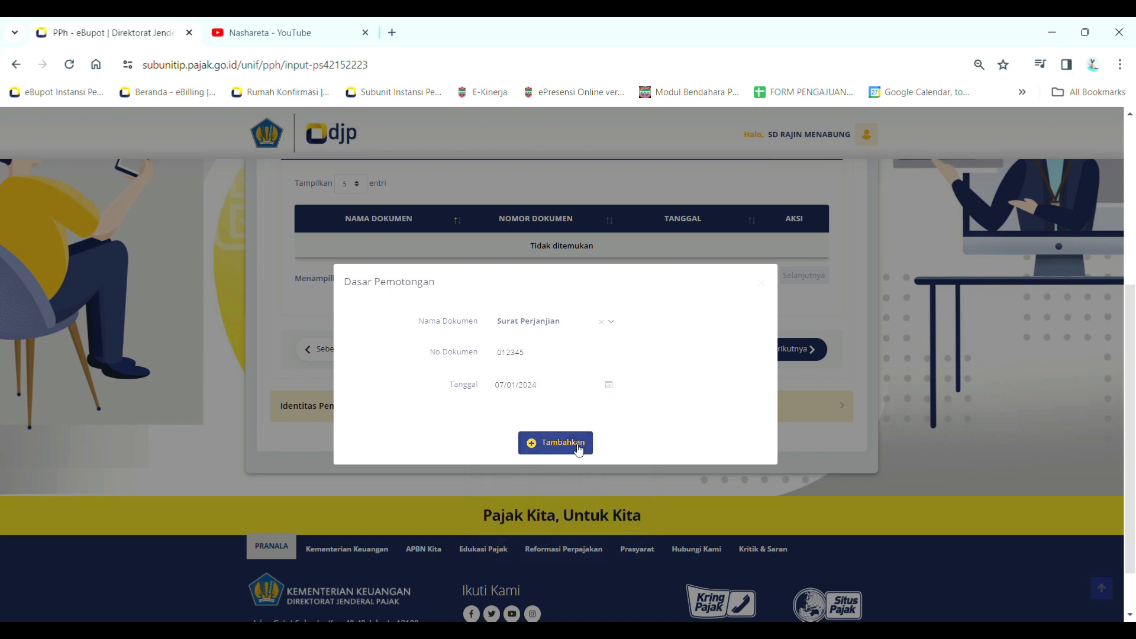
pyautogui.click(579, 449)
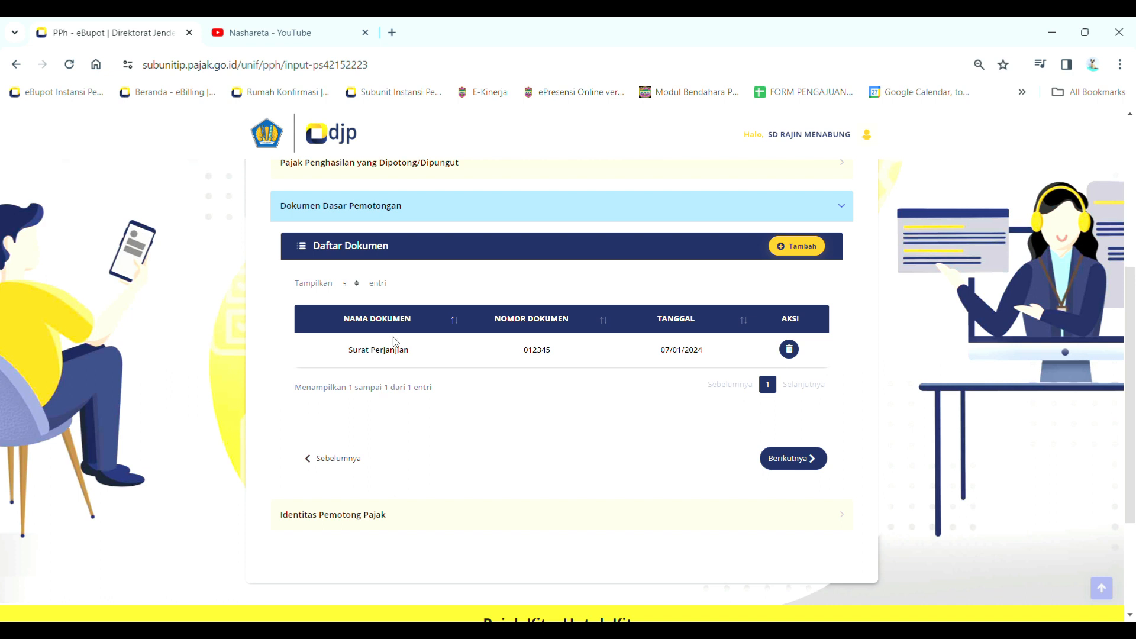
# Continue to the Identitas Pemotong Pajak section with Berikutnya
pyautogui.click(810, 460)
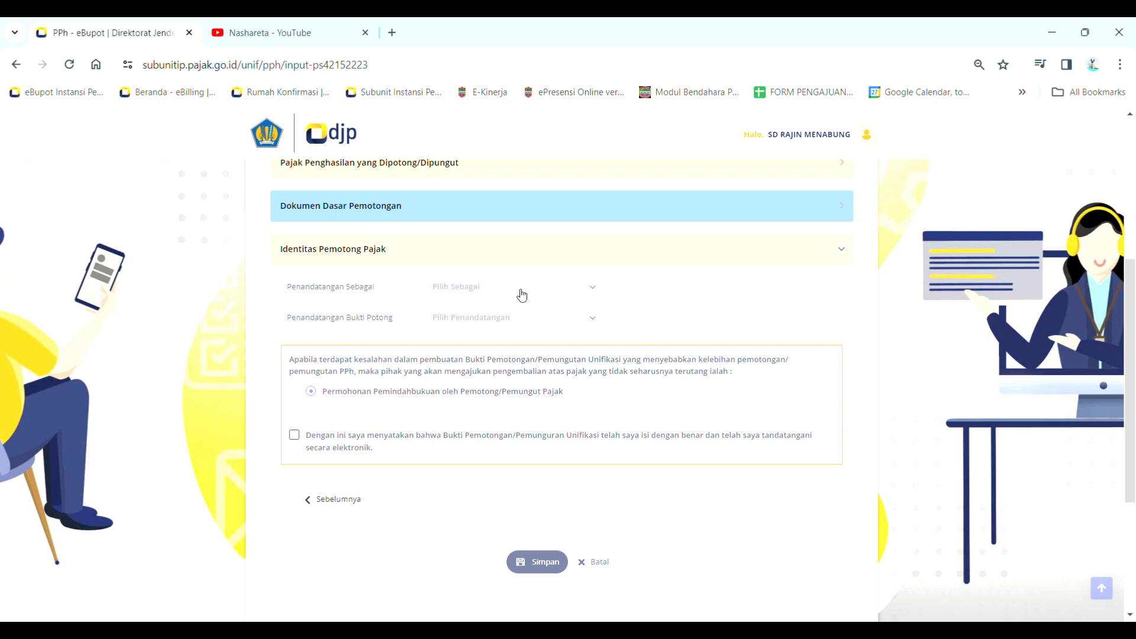
# Set signer role to Pengurus, choose the signer, tick the declaration, and save the slip
pyautogui.click(522, 295)
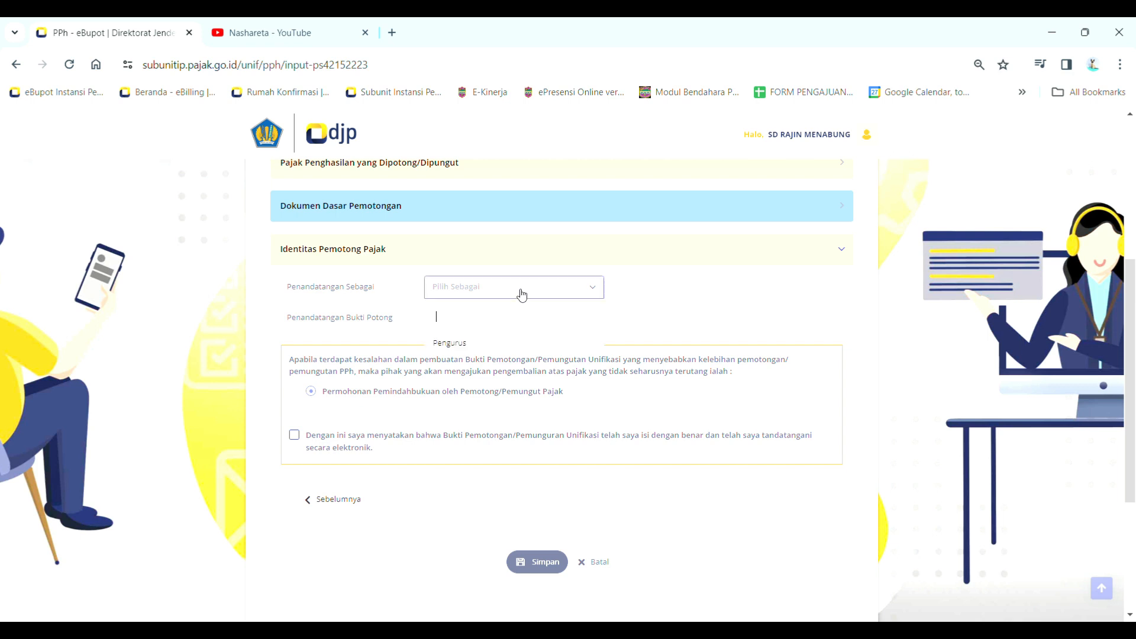
pyautogui.click(484, 349)
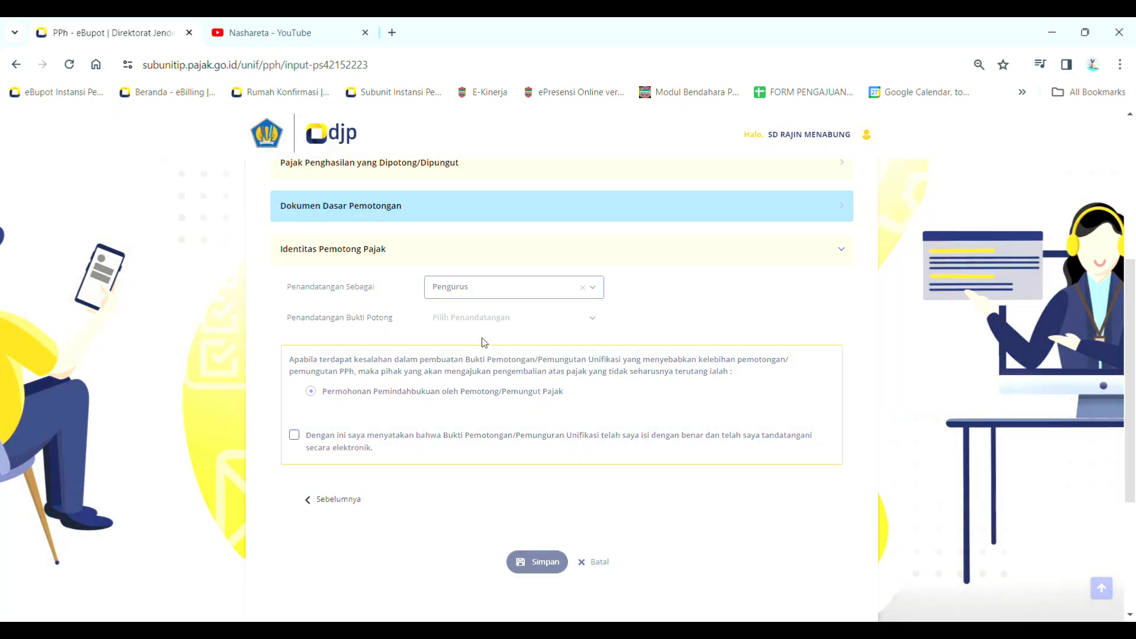
pyautogui.click(478, 324)
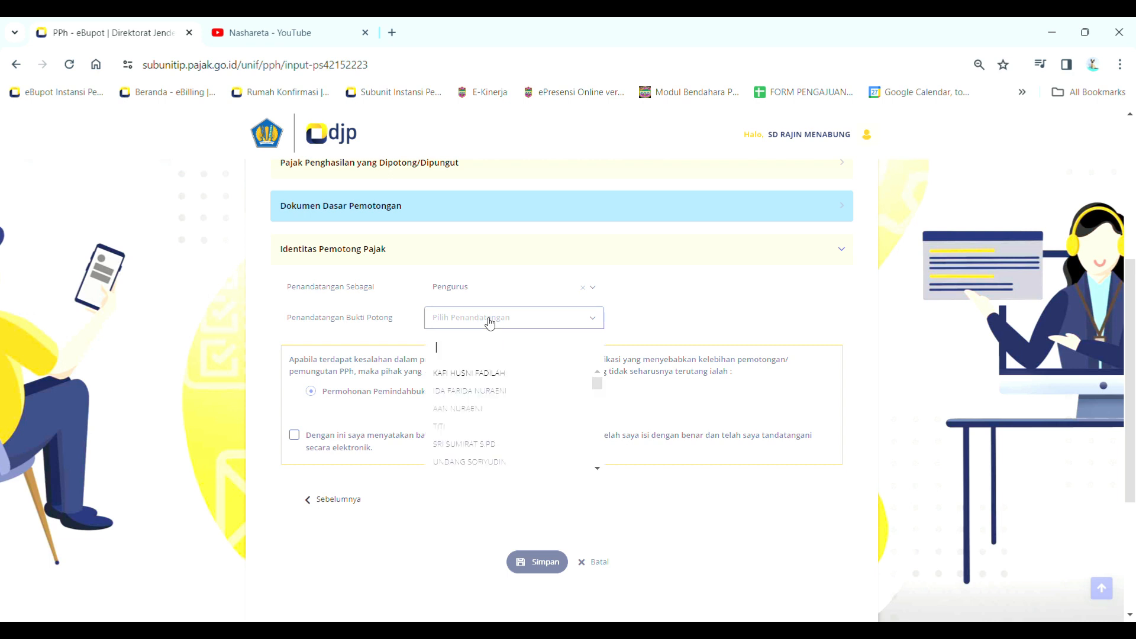
pyautogui.scroll(-2, 542, 408)
pyautogui.scroll(5, 543, 417)
pyautogui.click(552, 428)
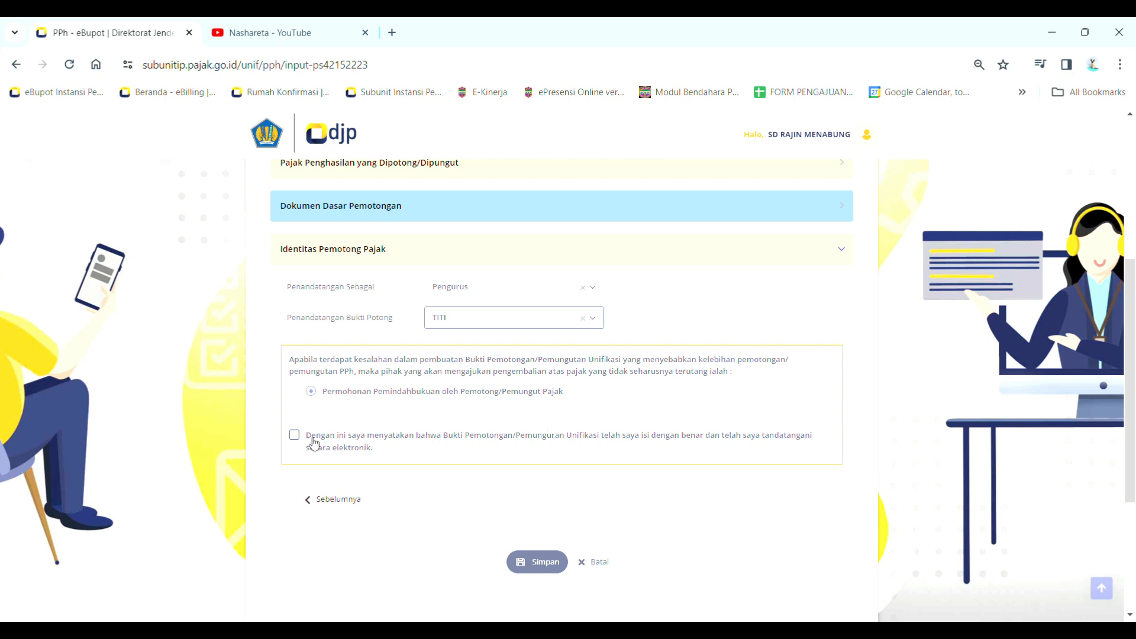
pyautogui.click(314, 442)
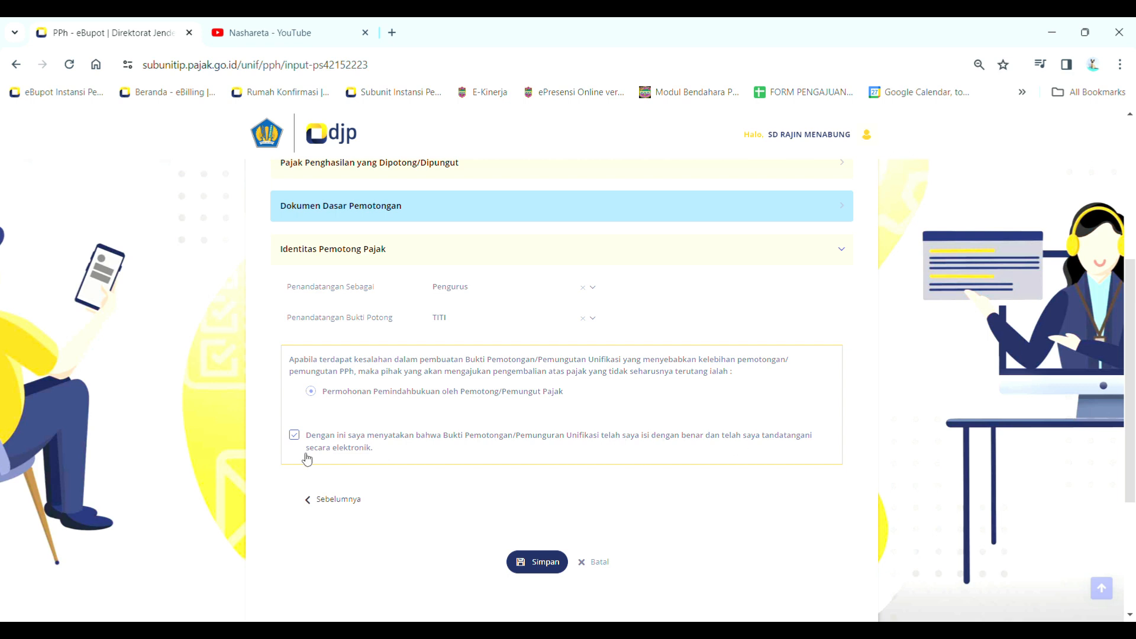
pyautogui.click(539, 563)
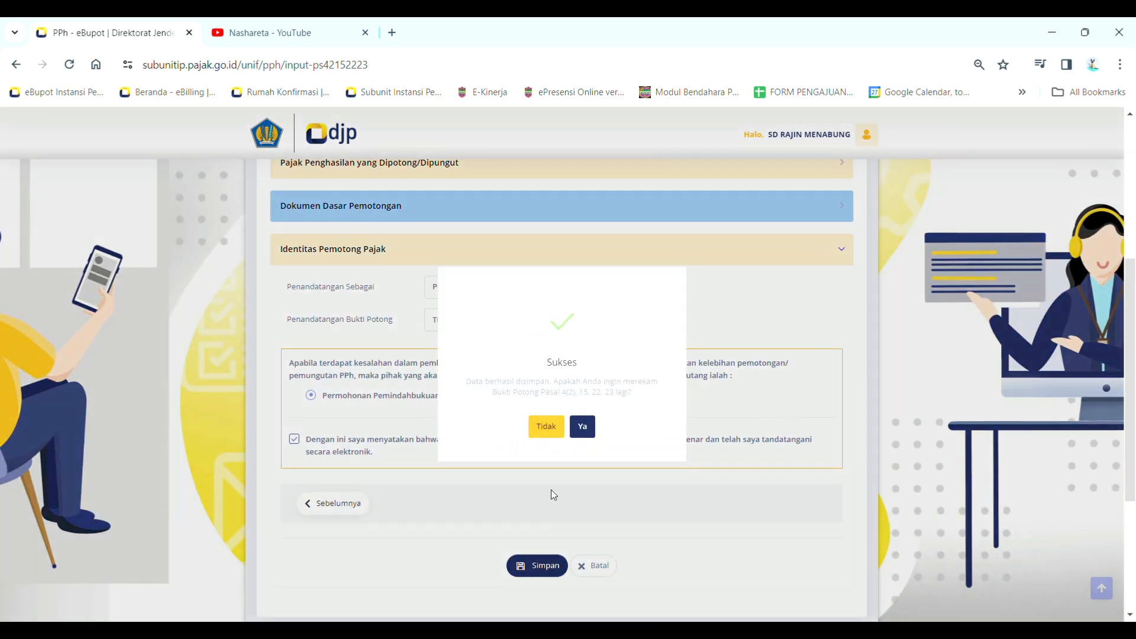
# Answer Tidak in the Sukses dialog to return to the Daftar Bukti Potong list
pyautogui.moveTo(466, 383); pyautogui.dragTo(560, 393)
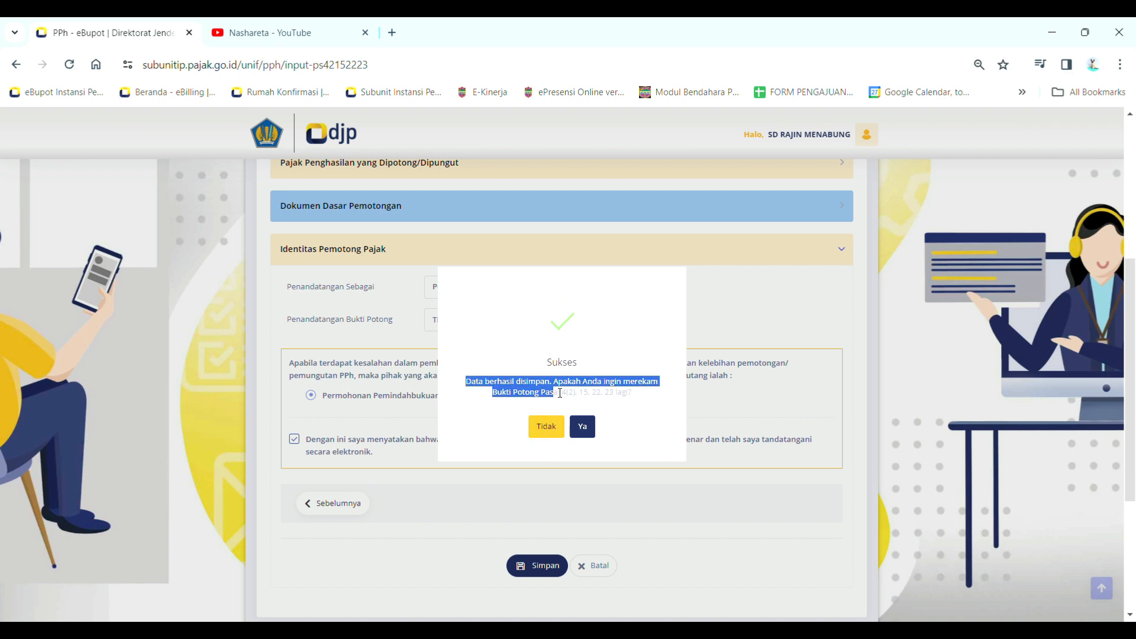
pyautogui.click(635, 396)
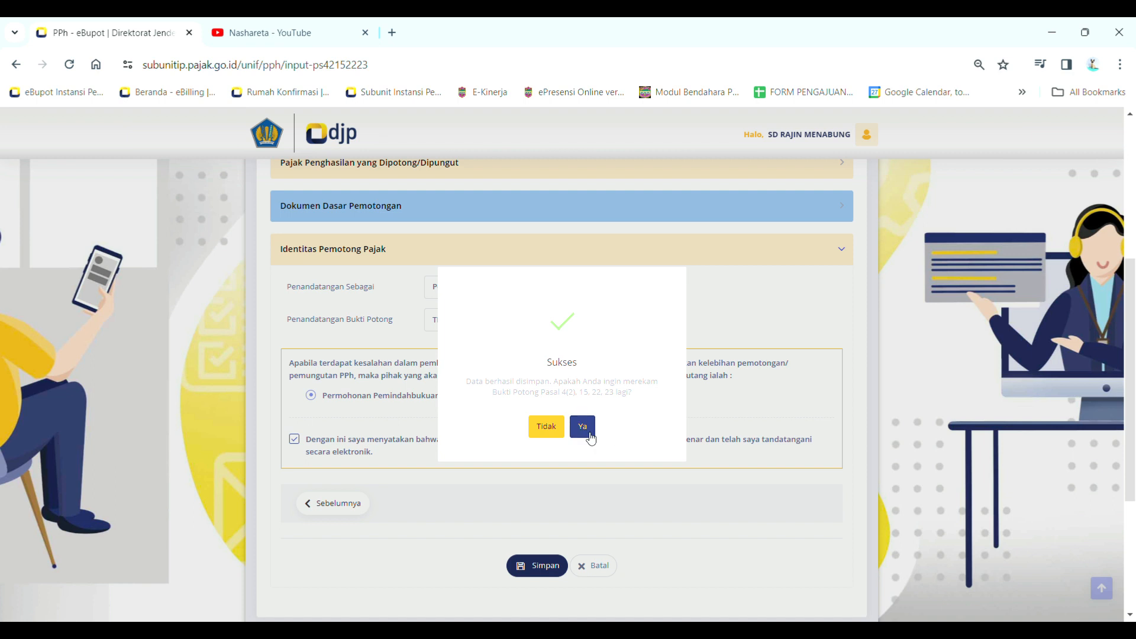
pyautogui.click(547, 434)
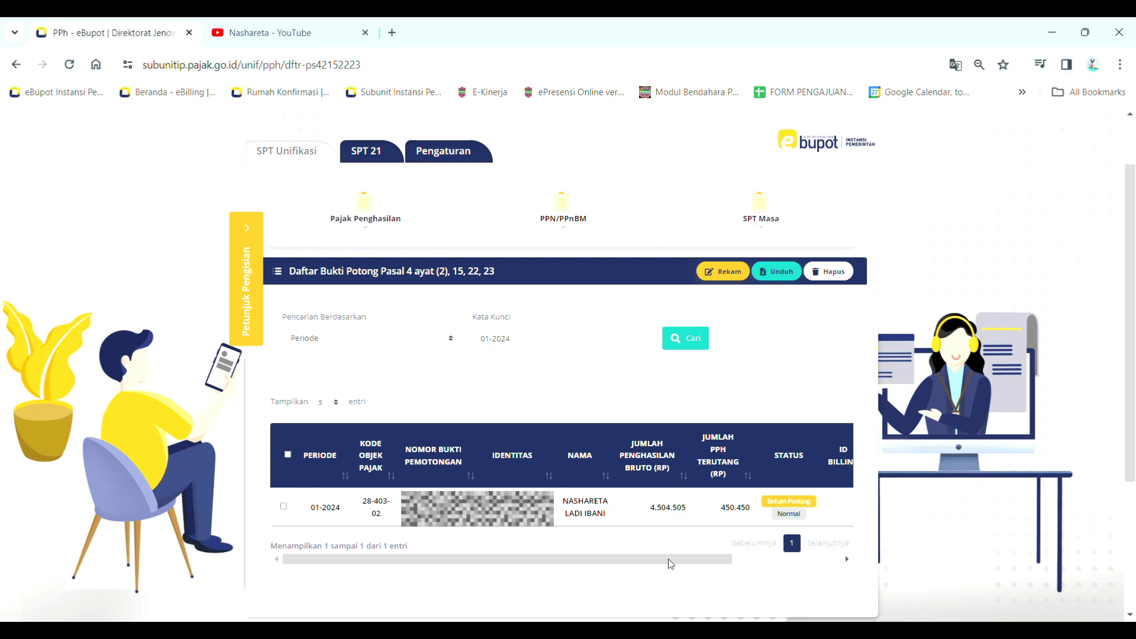
# Scroll the list right and start a billing code from the slip's AKSI column
pyautogui.moveTo(671, 562); pyautogui.dragTo(821, 567)
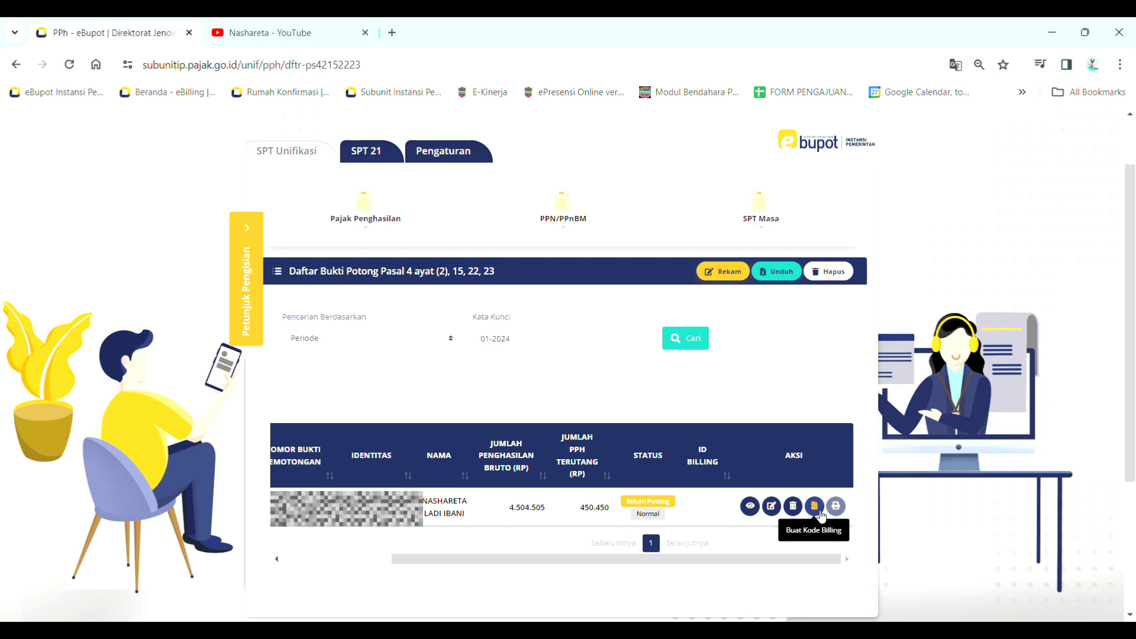
pyautogui.click(816, 506)
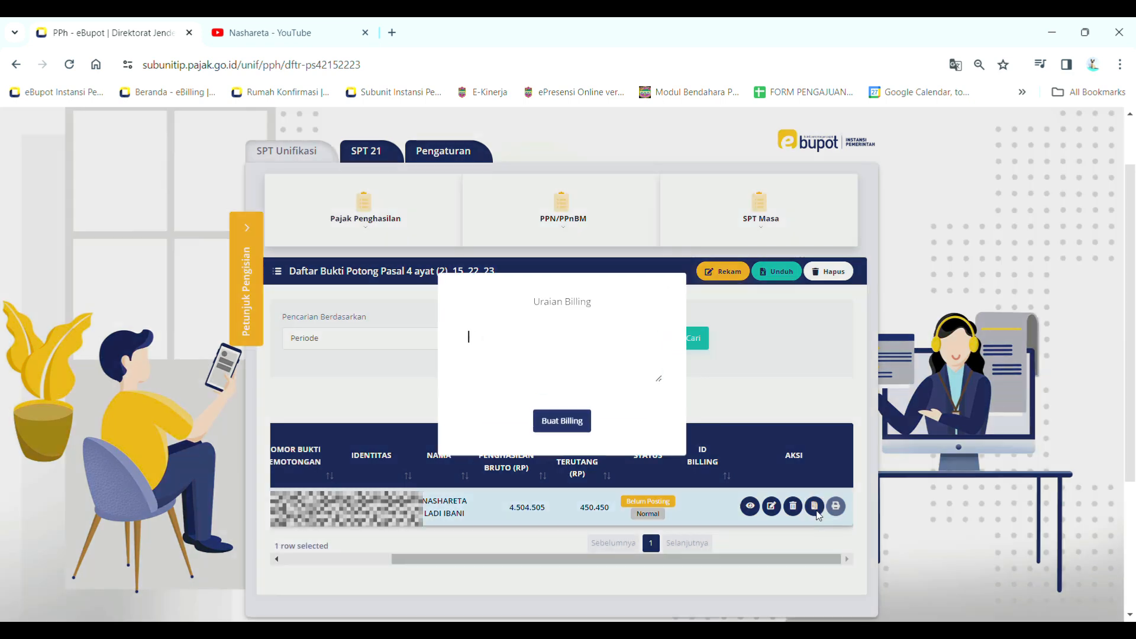
# Create a billing code described 'PPH 4 (2) Sewa Gedung Olahraga' and check the new ID Billing
pyautogui.click(590, 363)
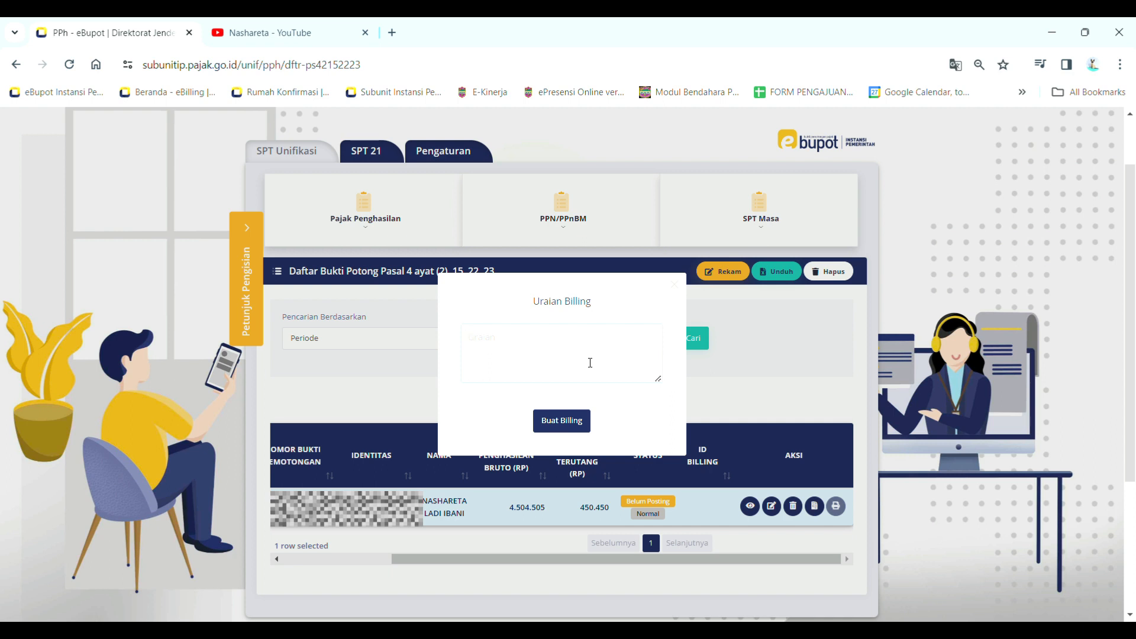
pyautogui.write('PH 4 (2) Sewa Gedung Olahraga')
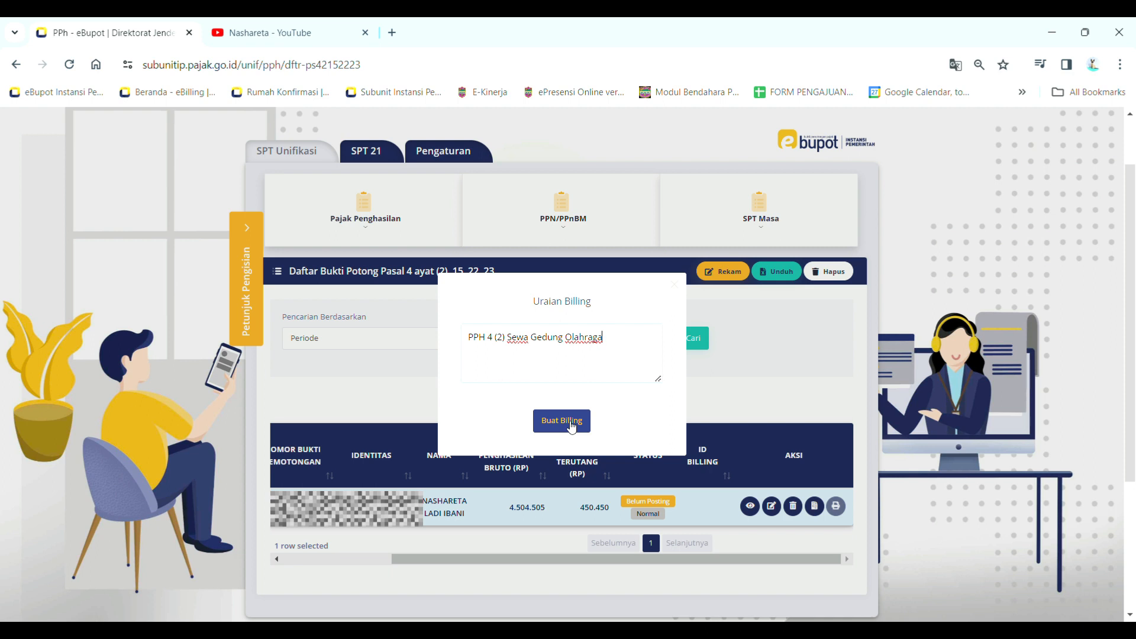
pyautogui.click(571, 426)
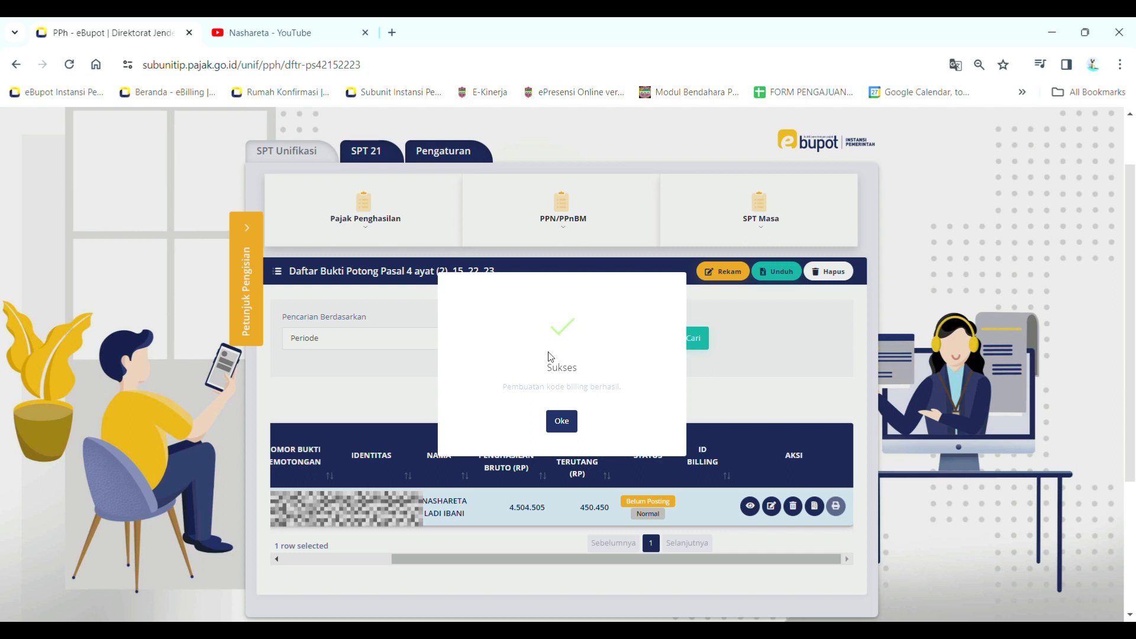
pyautogui.click(559, 422)
pyautogui.moveTo(687, 508); pyautogui.dragTo(760, 524)
pyautogui.moveTo(753, 565); pyautogui.dragTo(838, 516)
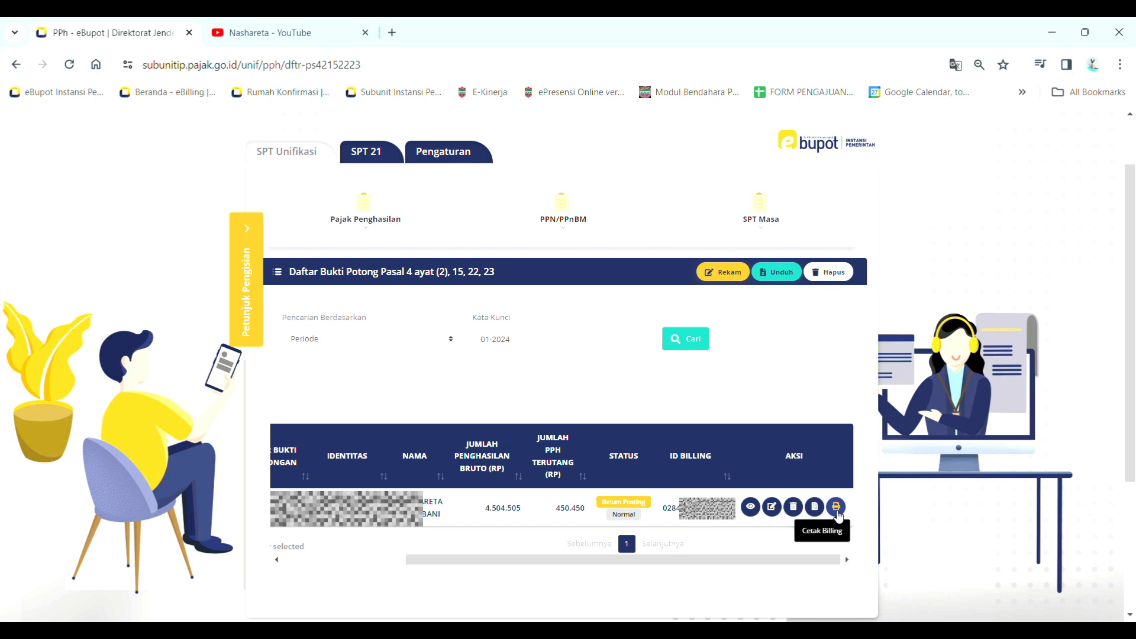
# Print the billing code document for the slip, review it, and close the preview
pyautogui.click(836, 509)
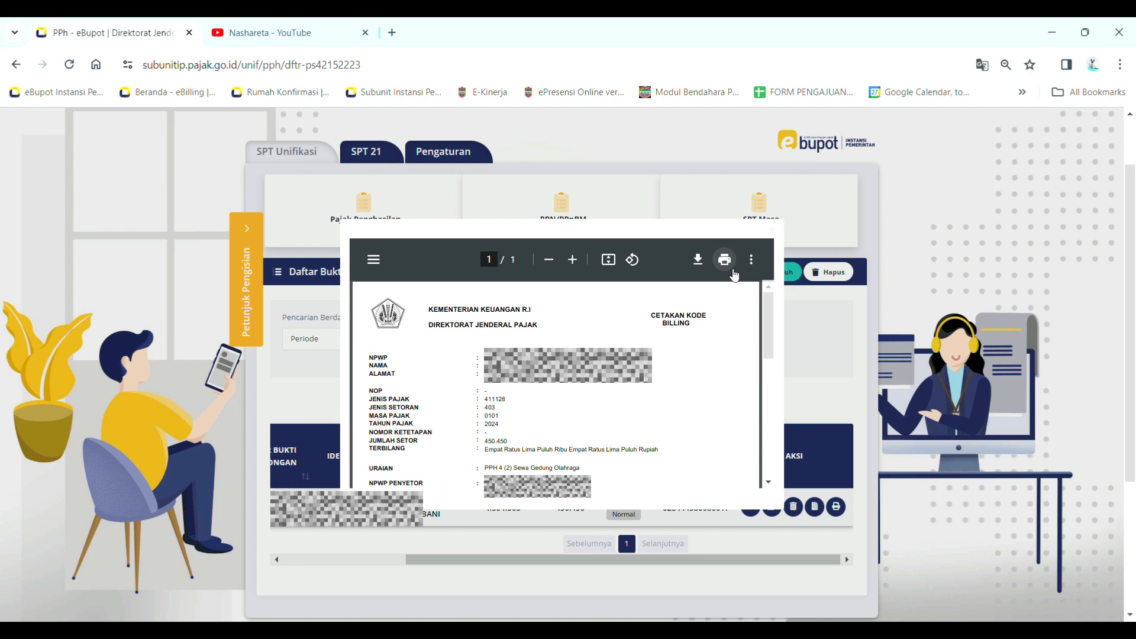
pyautogui.click(772, 231)
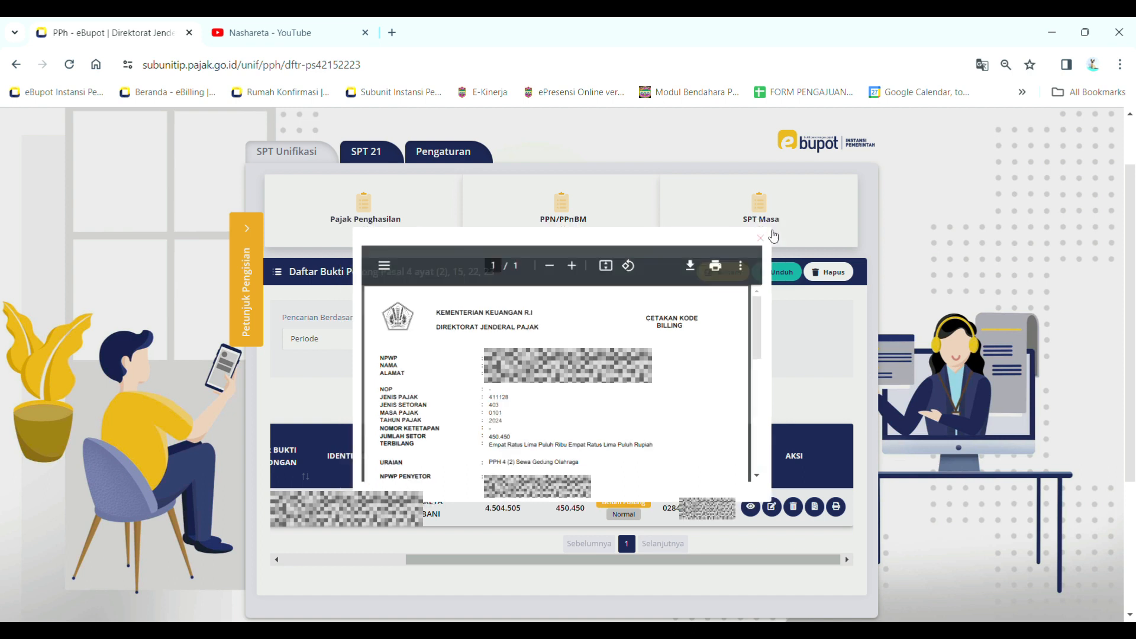